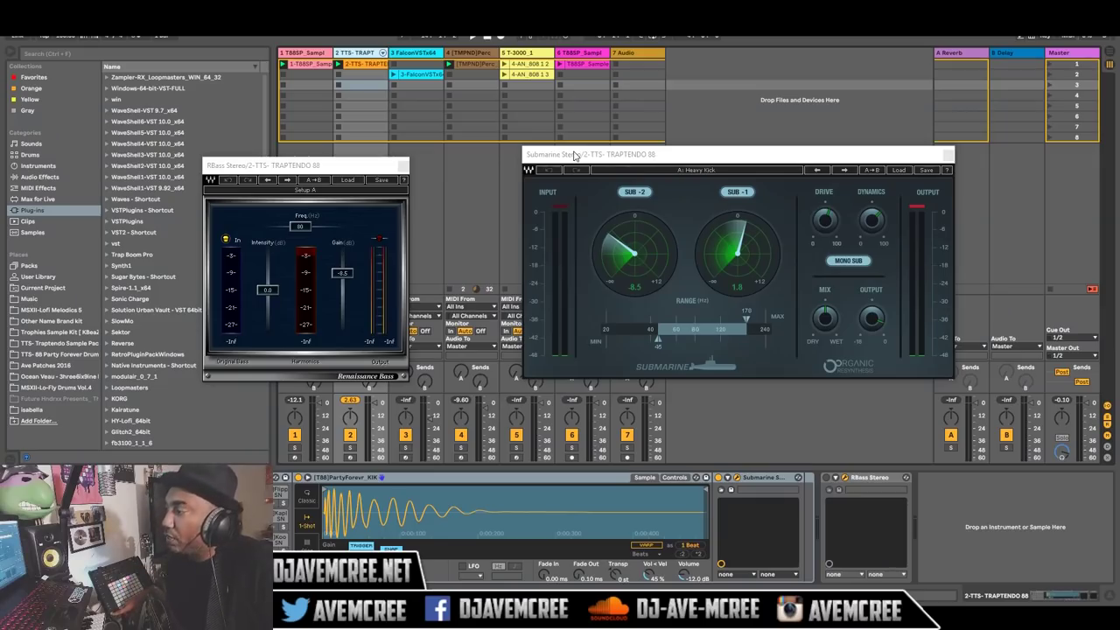
# Step: Play the kick, compare Submarine bypassed versus active, then enable RBass on the kick
pyautogui.press('space')
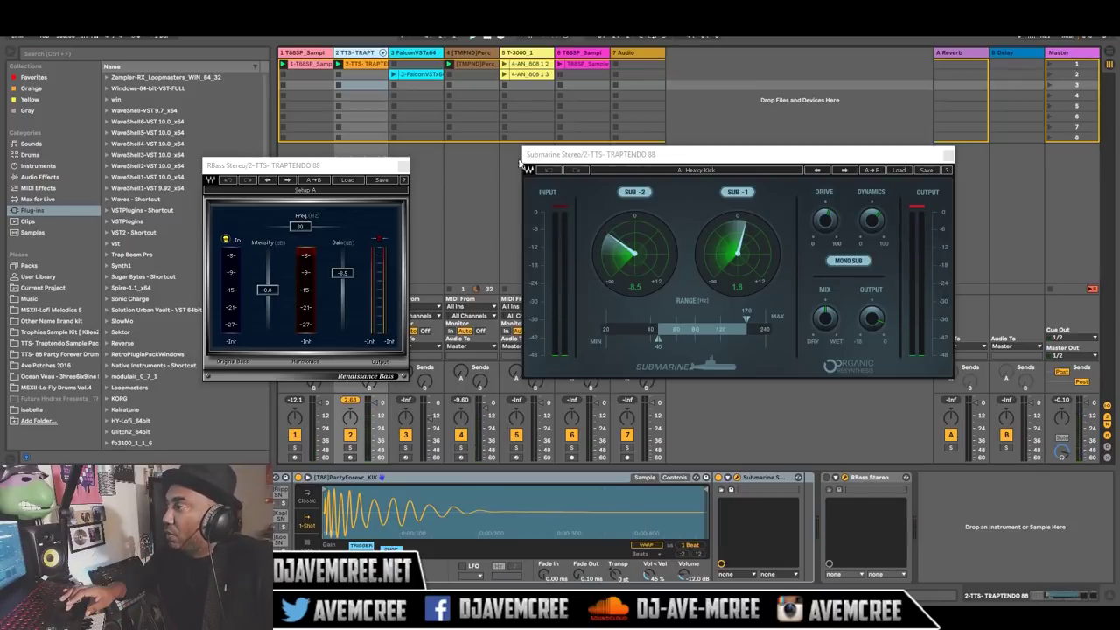
pyautogui.click(718, 479)
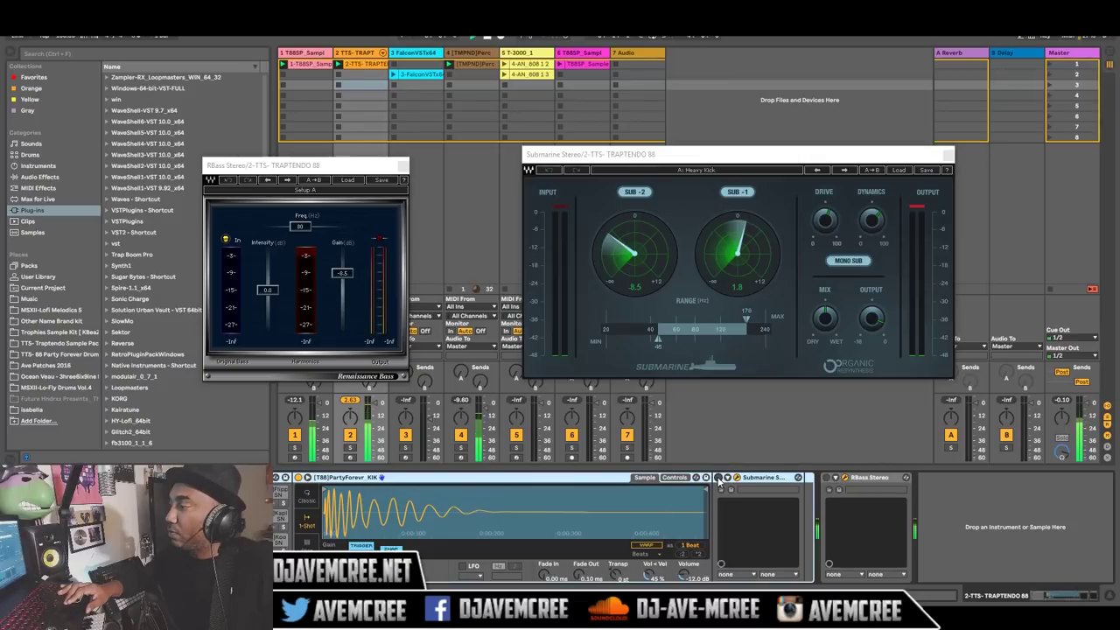
pyautogui.click(718, 478)
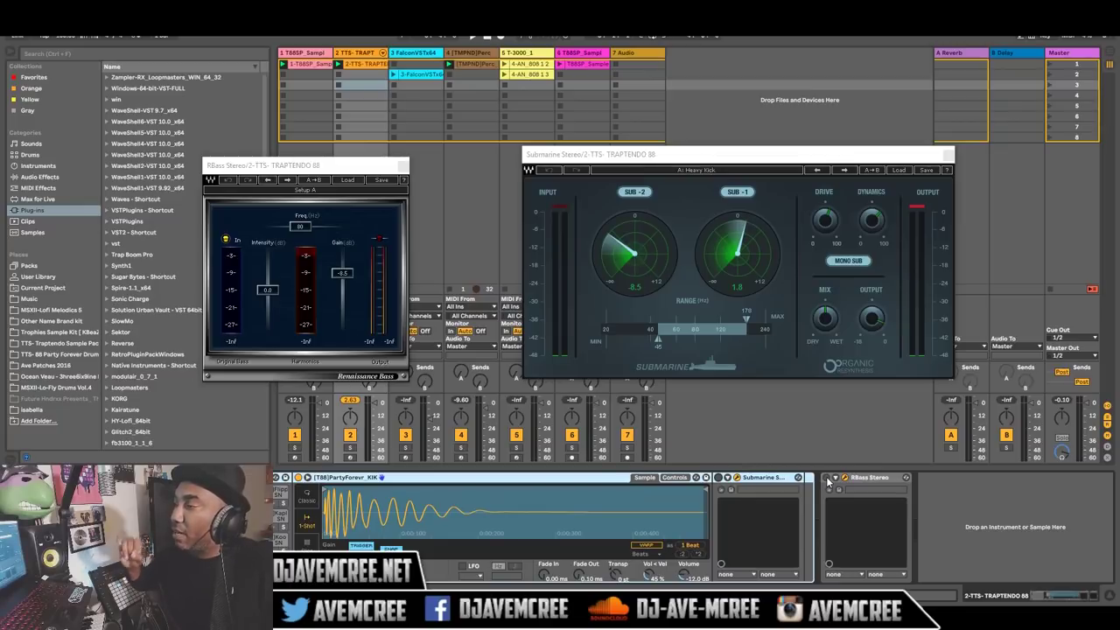
pyautogui.click(826, 477)
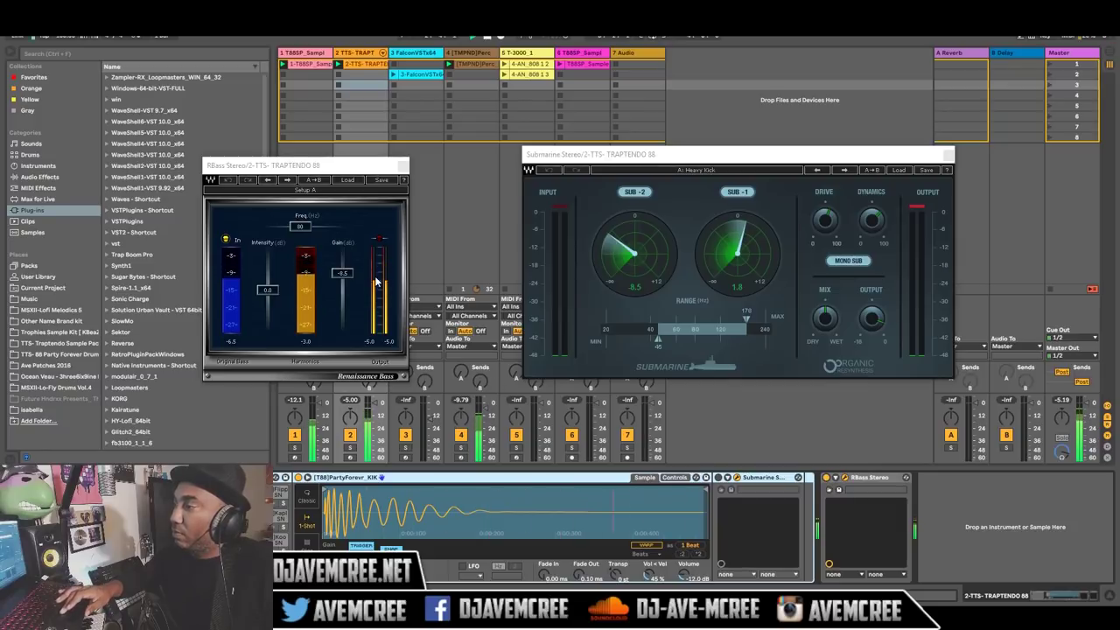
# Step: Raise RBass gain to about -3.6 dB and compare the kick with RBass bypassed and active
pyautogui.moveTo(343, 274); pyautogui.dragTo(342, 261)
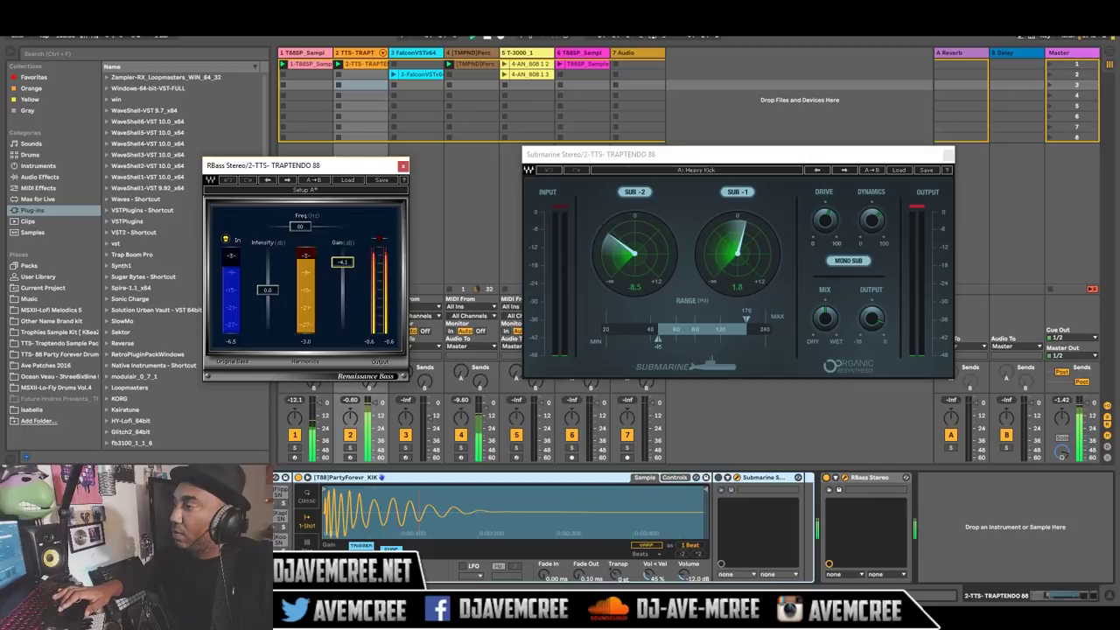
pyautogui.moveTo(342, 262); pyautogui.dragTo(342, 261)
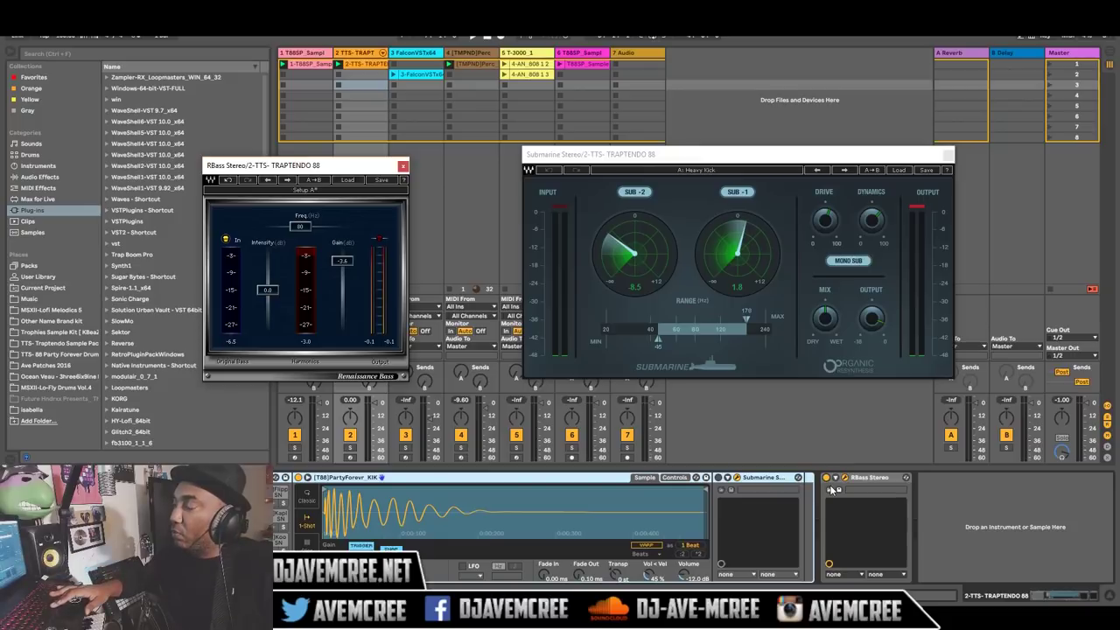
pyautogui.press('space')
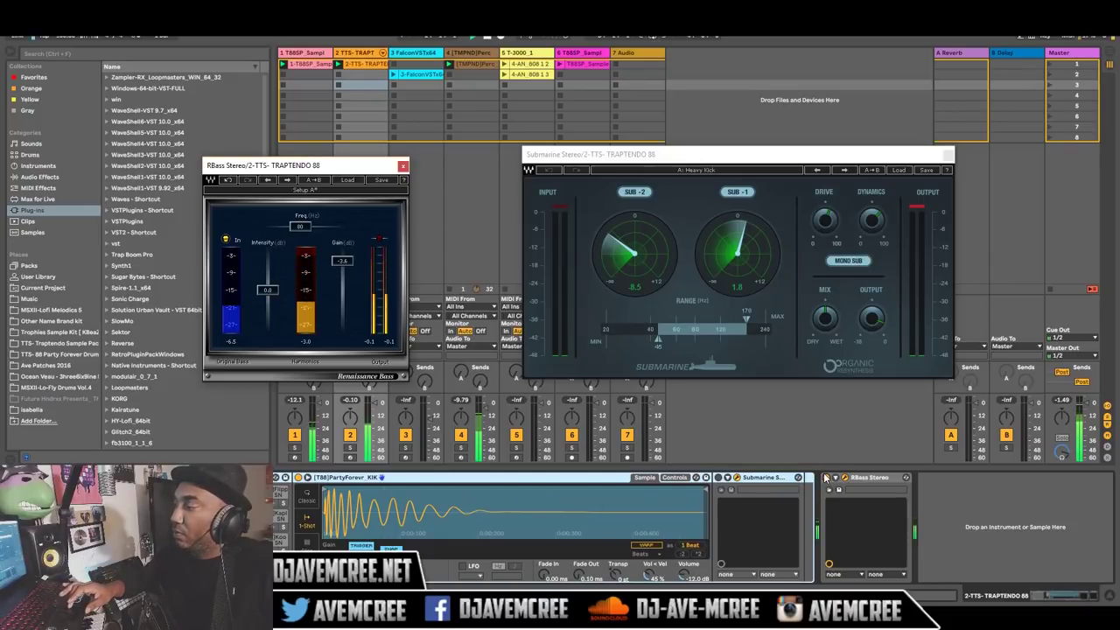
pyautogui.click(827, 478)
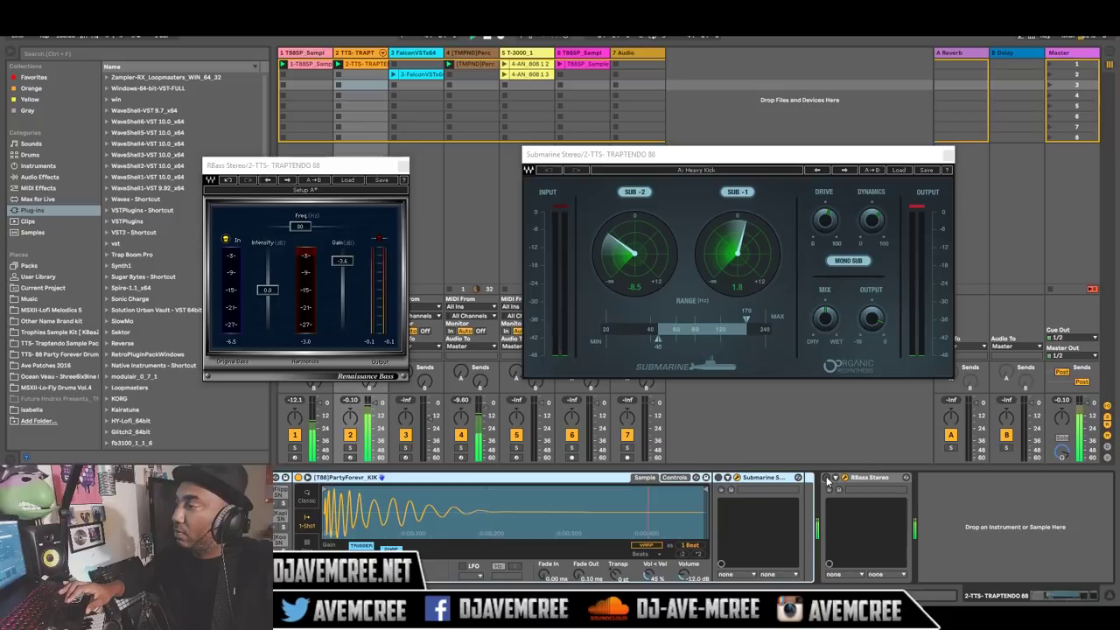
pyautogui.click(827, 479)
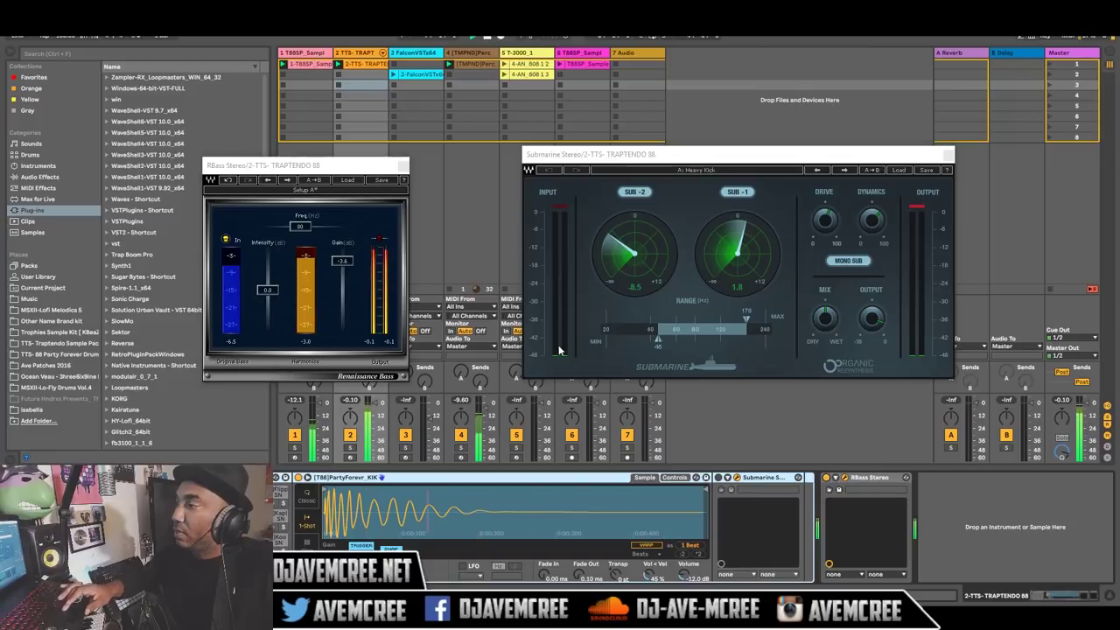
# Step: Lower RBass frequency to 55 Hz and intensity to -9.5 dB, then bypass RBass
pyautogui.moveTo(301, 232); pyautogui.dragTo(301, 255)
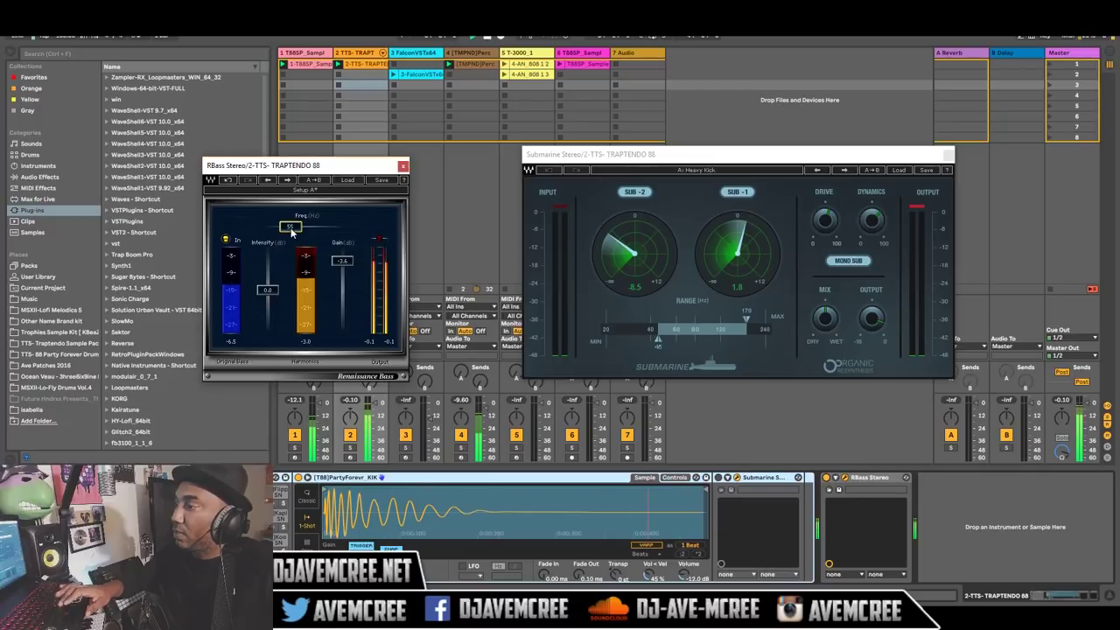
pyautogui.moveTo(268, 290); pyautogui.dragTo(268, 305)
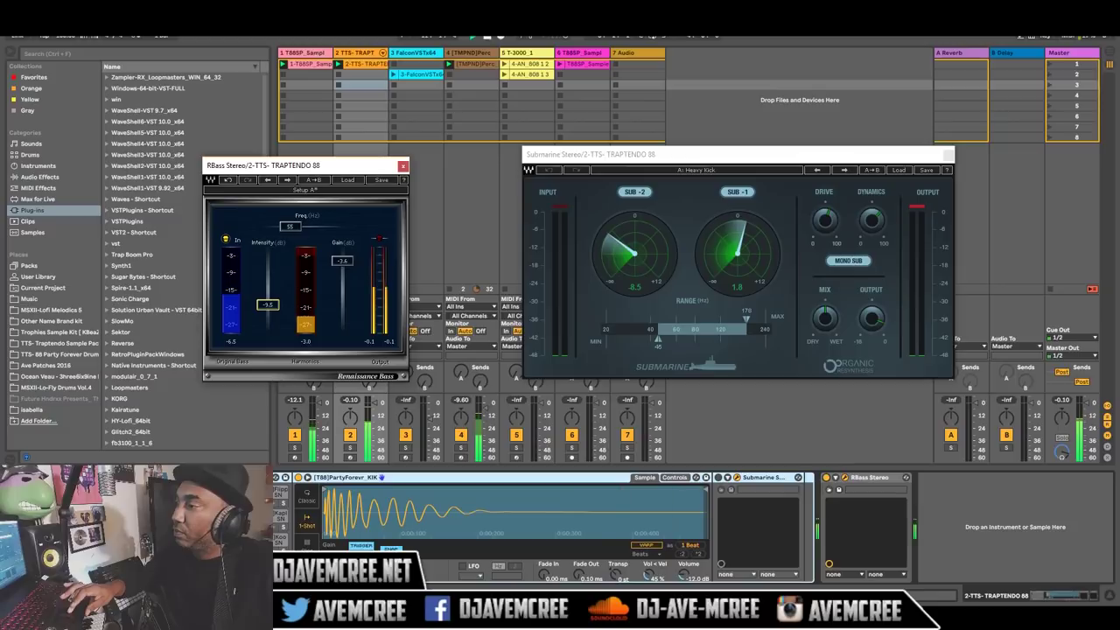
pyautogui.click(827, 479)
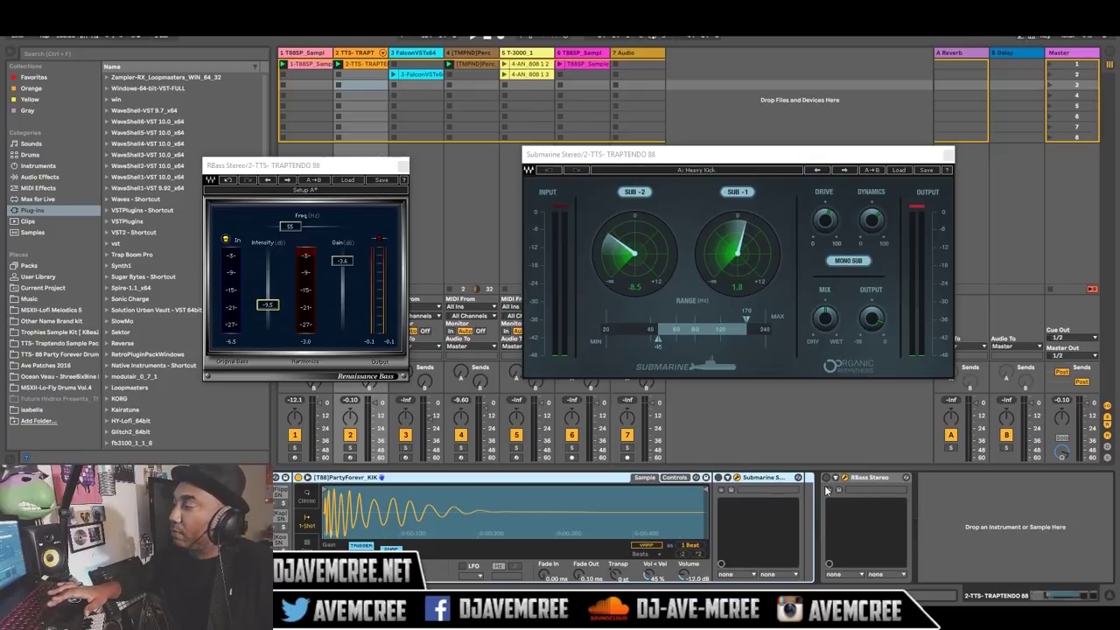
pyautogui.press('space')
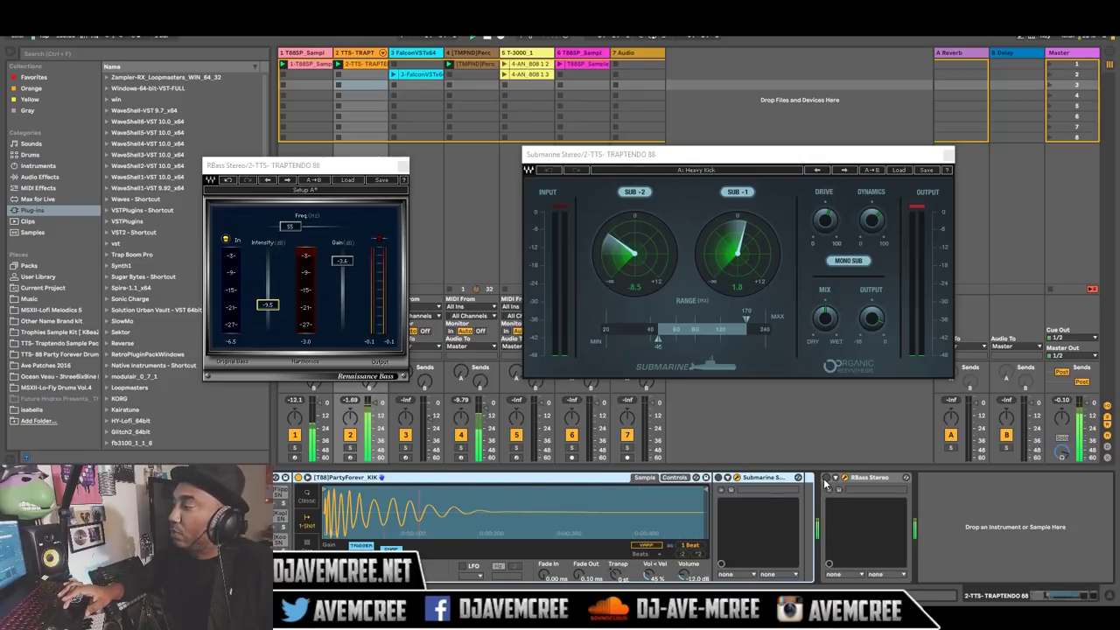
pyautogui.click(826, 478)
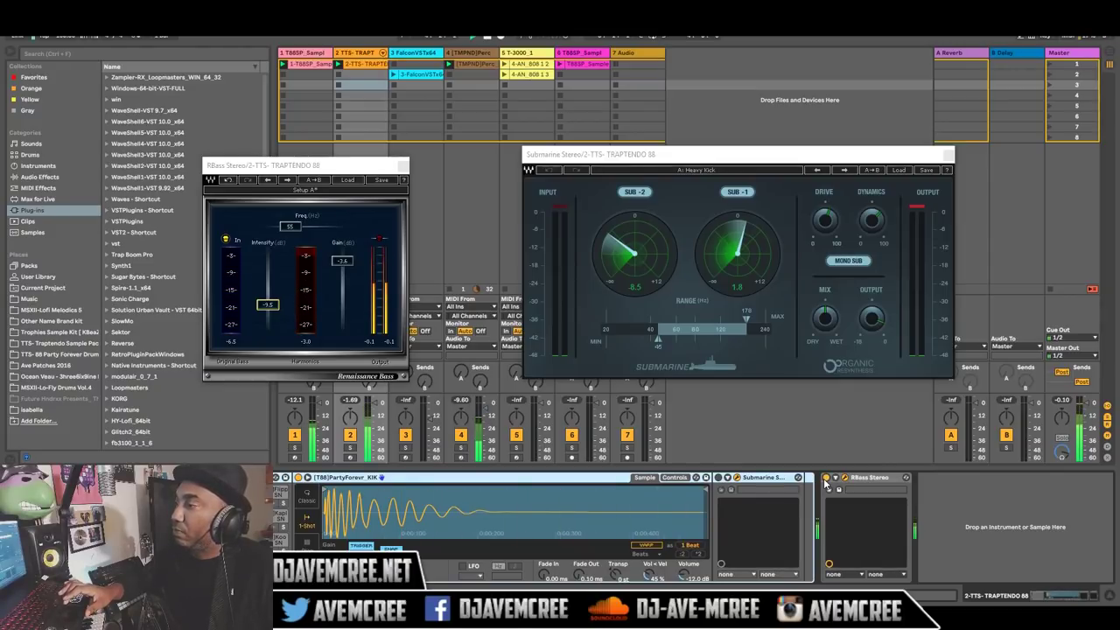
pyautogui.click(825, 479)
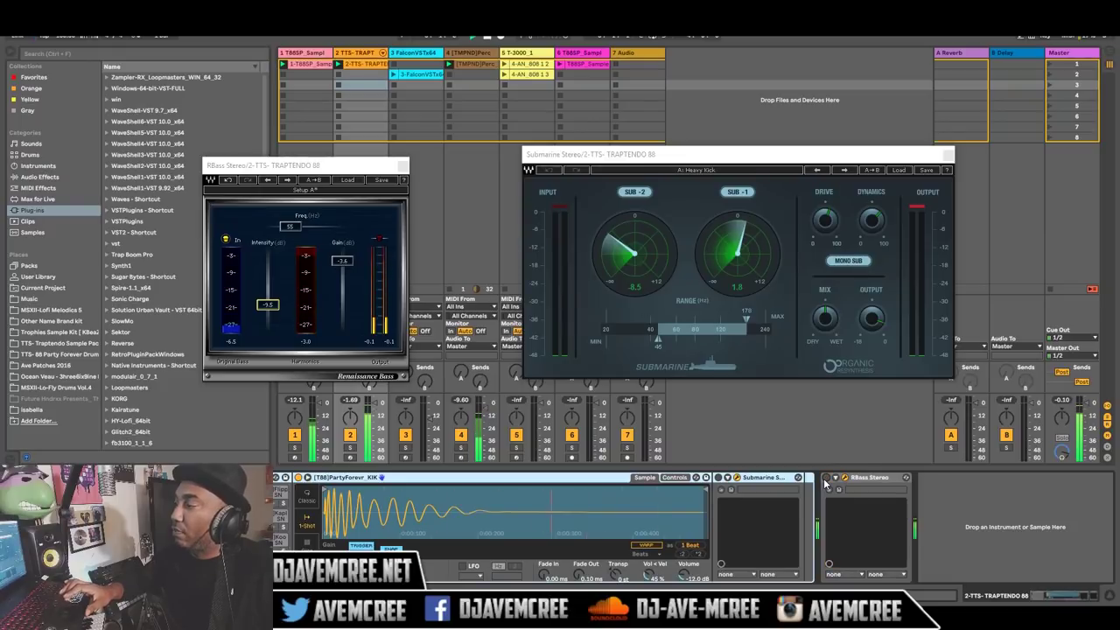
pyautogui.click(719, 478)
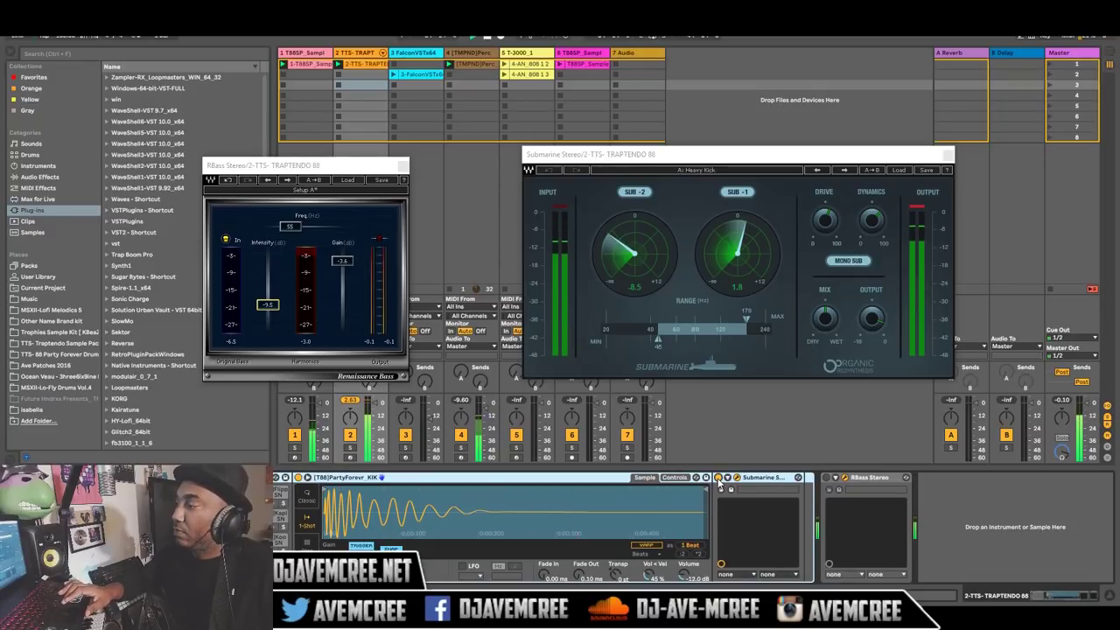
pyautogui.click(826, 478)
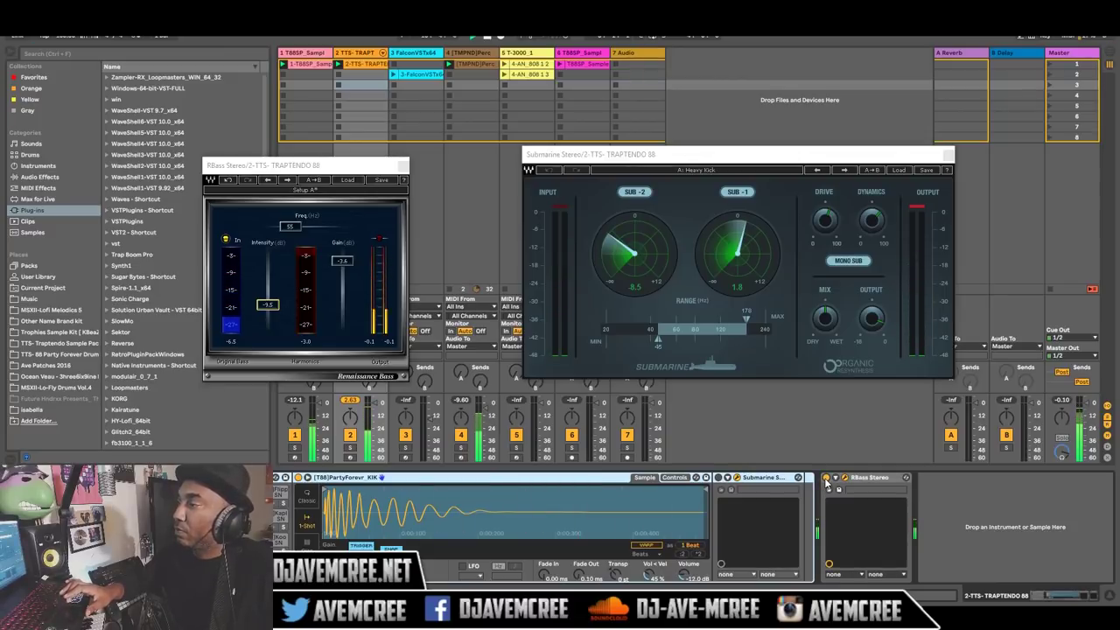
pyautogui.click(342, 262)
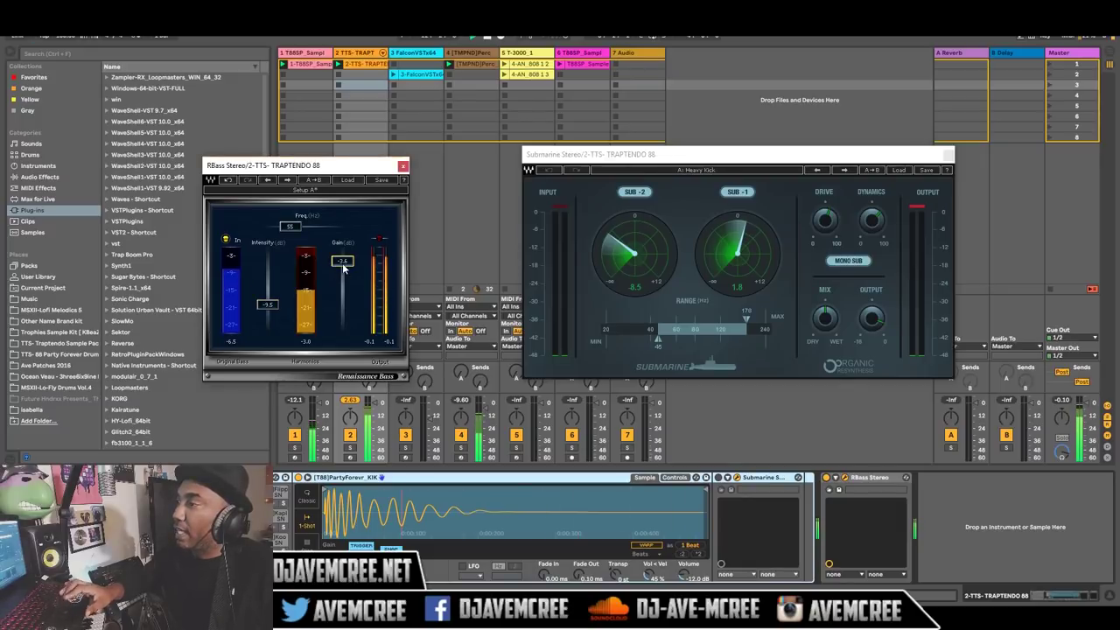
pyautogui.click(315, 191)
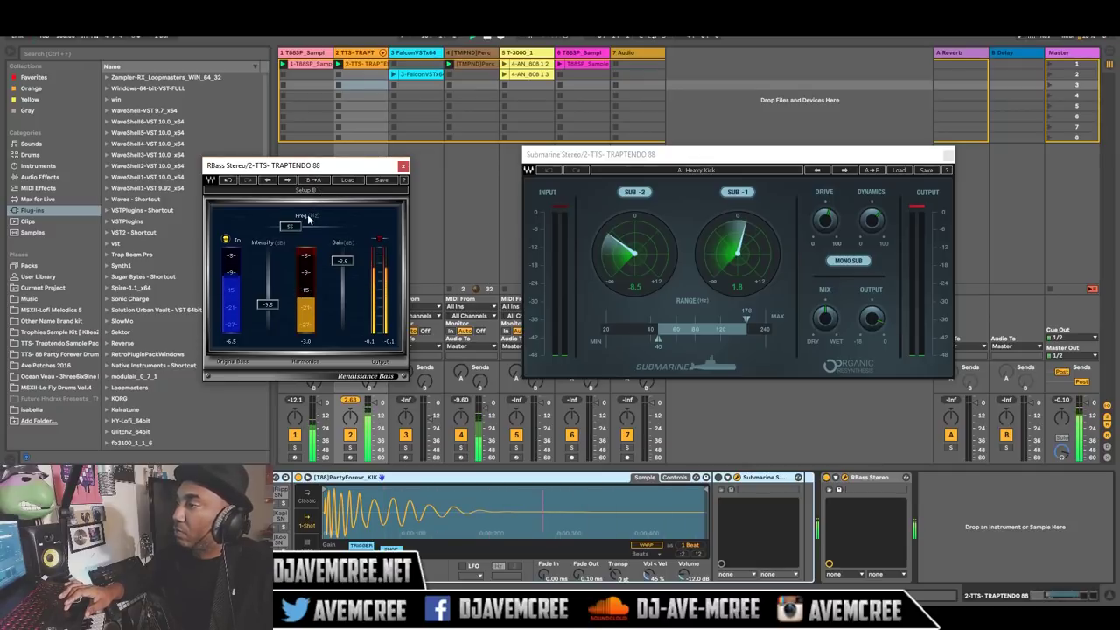
# Step: In RBass setup B, raise gain to 0.0 dB and frequency to about 60 Hz, then toggle RBass
pyautogui.moveTo(339, 262); pyautogui.dragTo(339, 251)
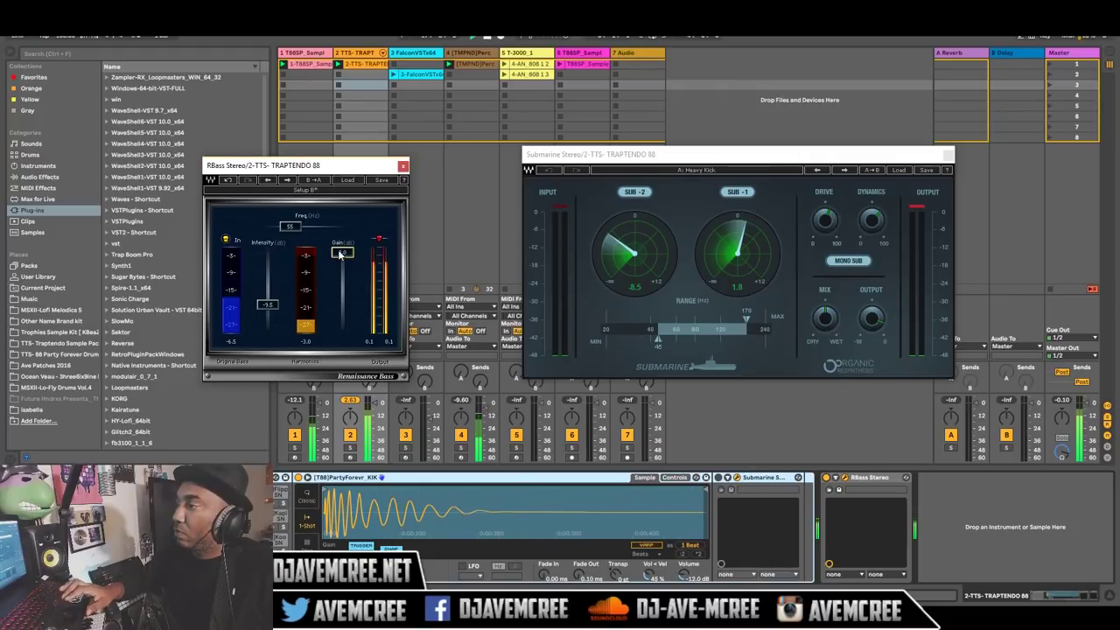
pyautogui.moveTo(290, 226); pyautogui.dragTo(294, 225)
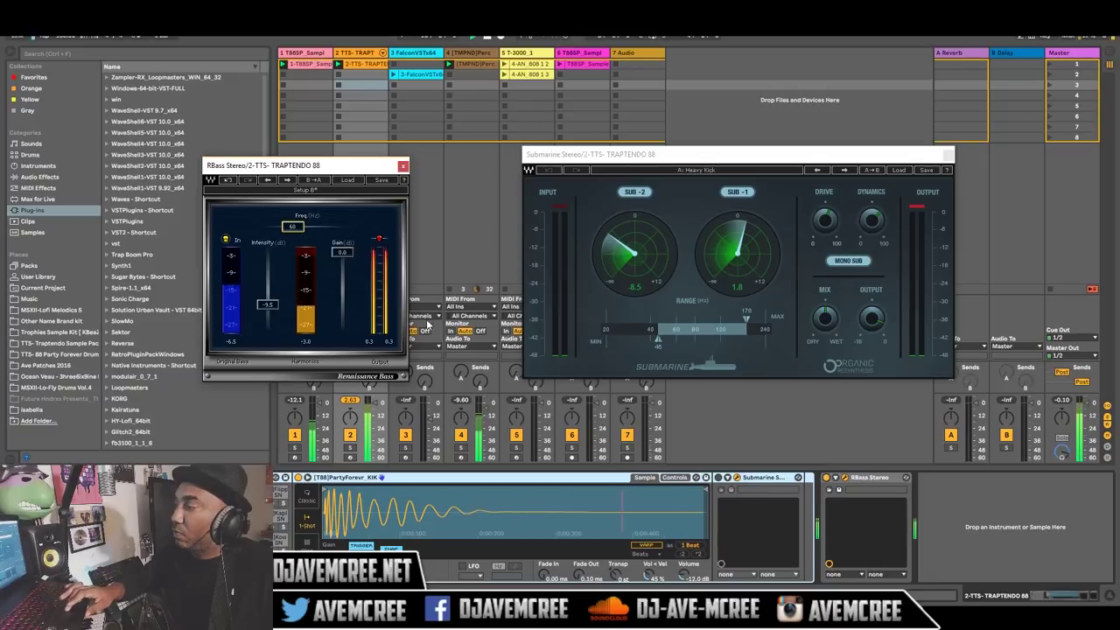
pyautogui.click(828, 480)
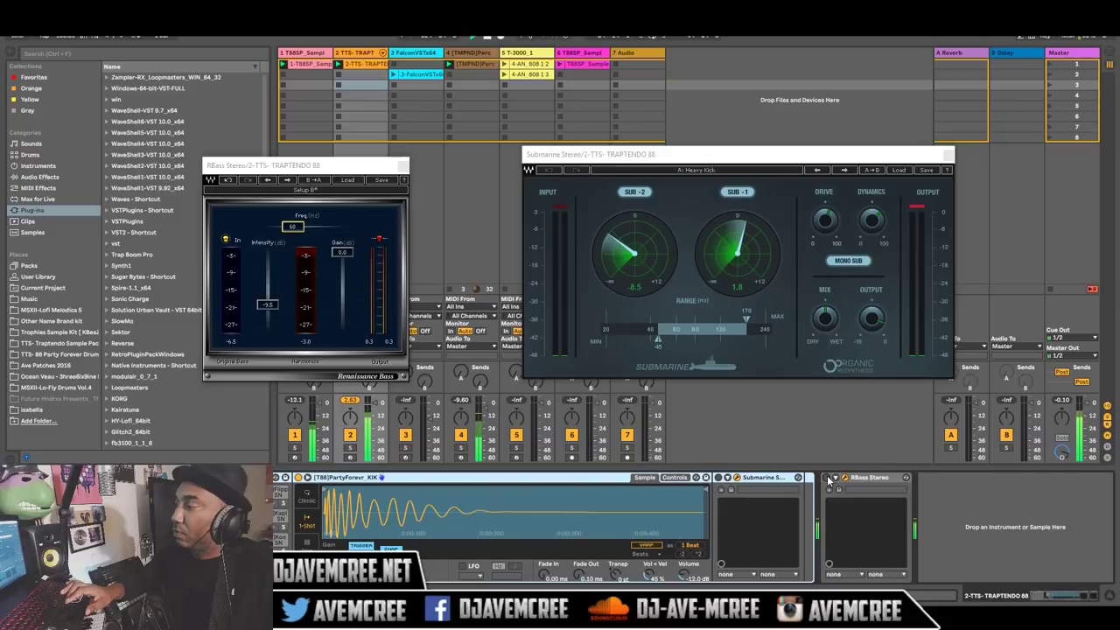
pyautogui.click(827, 480)
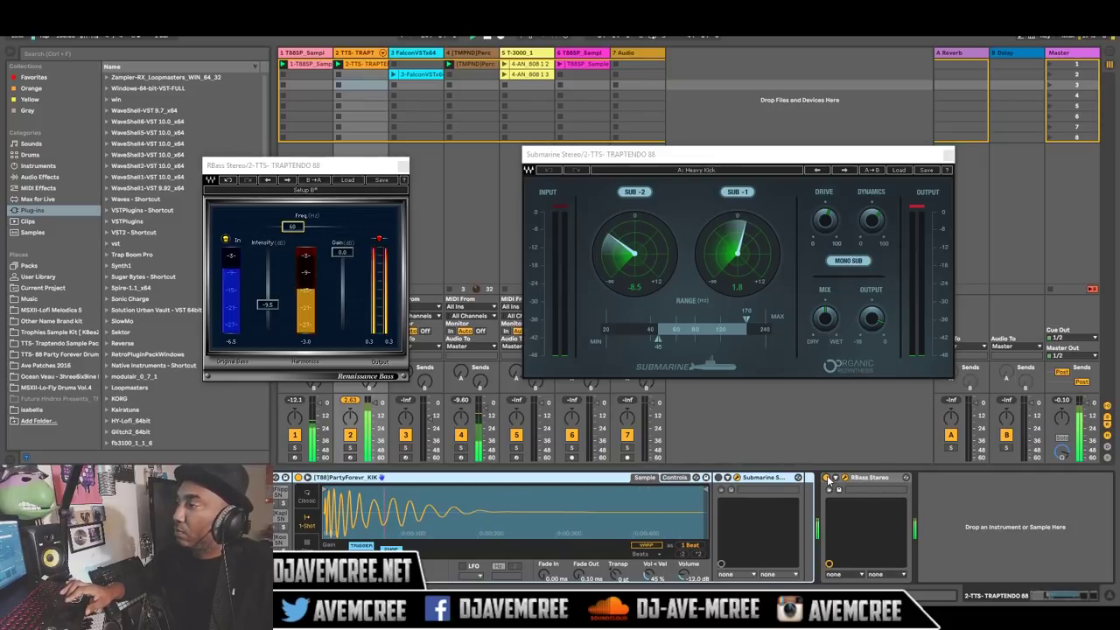
pyautogui.click(828, 480)
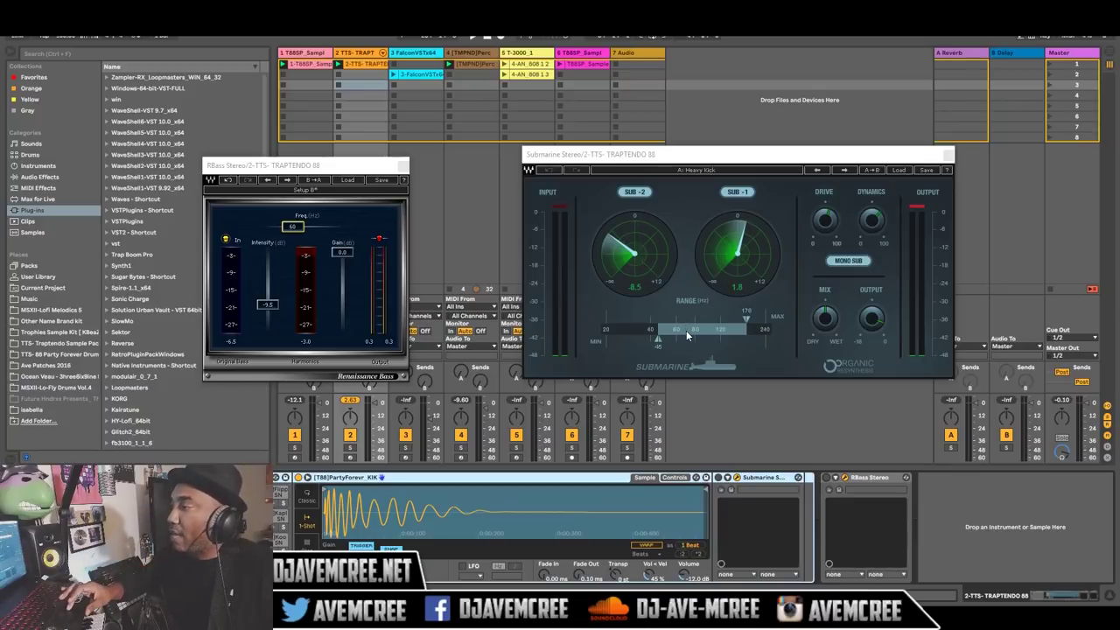
# Step: Drag Submarine's range markers to about 37–61 Hz and switch off the SUB -1 band
pyautogui.moveTo(686, 330)
pyautogui.mouseDown()
pyautogui.moveTo(662, 329)
pyautogui.moveTo(672, 330)
pyautogui.mouseUp()
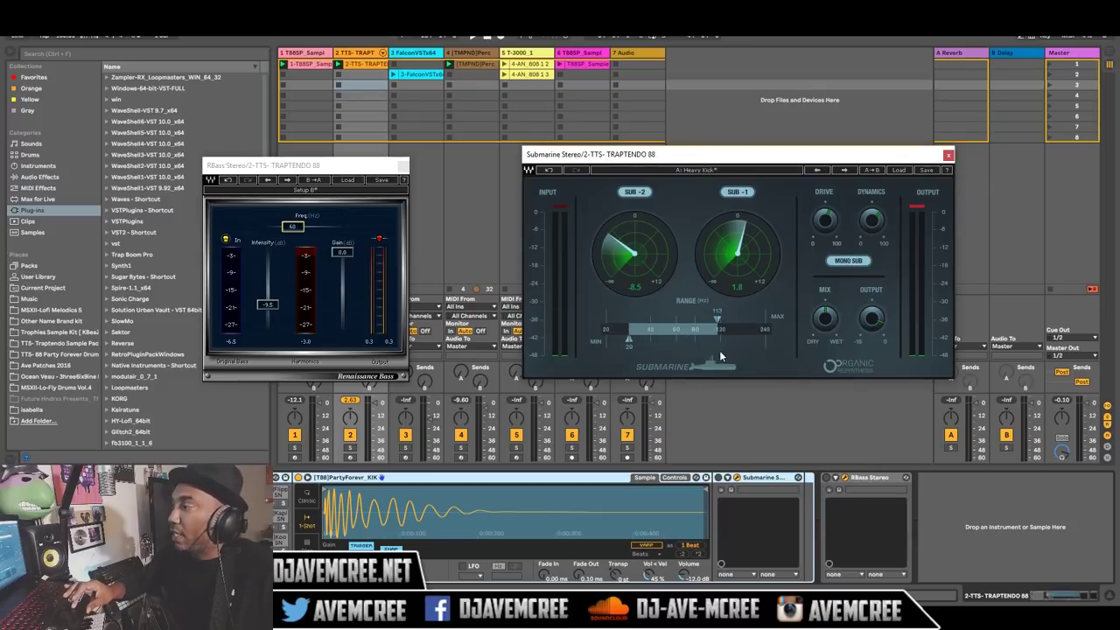
pyautogui.moveTo(717, 319); pyautogui.dragTo(696, 319)
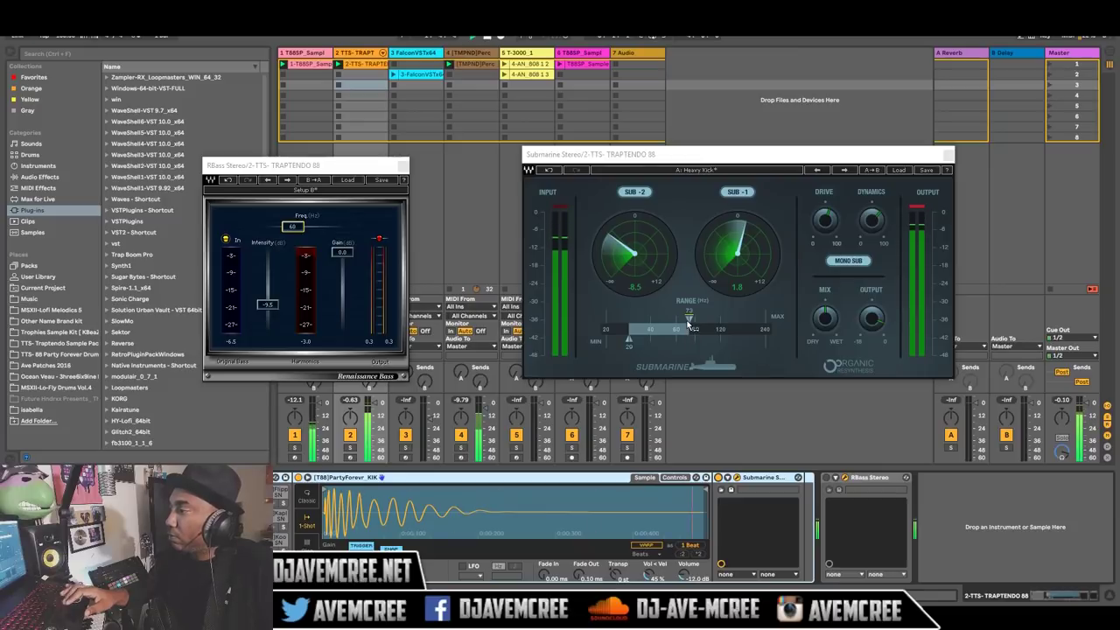
pyautogui.moveTo(687, 324); pyautogui.dragTo(650, 325)
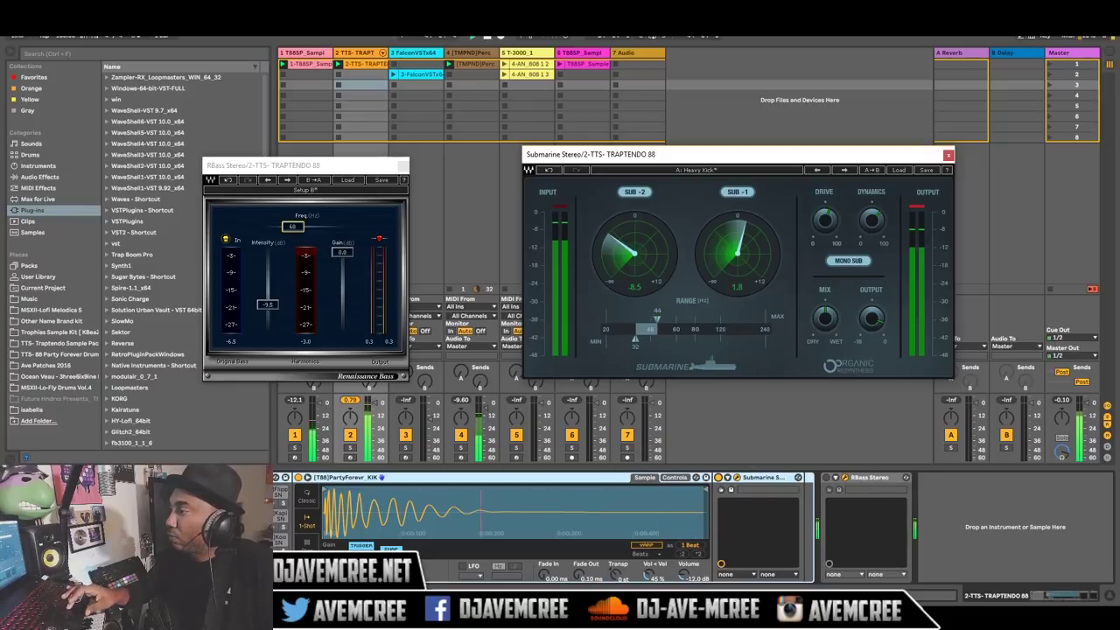
pyautogui.moveTo(644, 326)
pyautogui.mouseDown()
pyautogui.moveTo(718, 328)
pyautogui.moveTo(658, 328)
pyautogui.mouseUp()
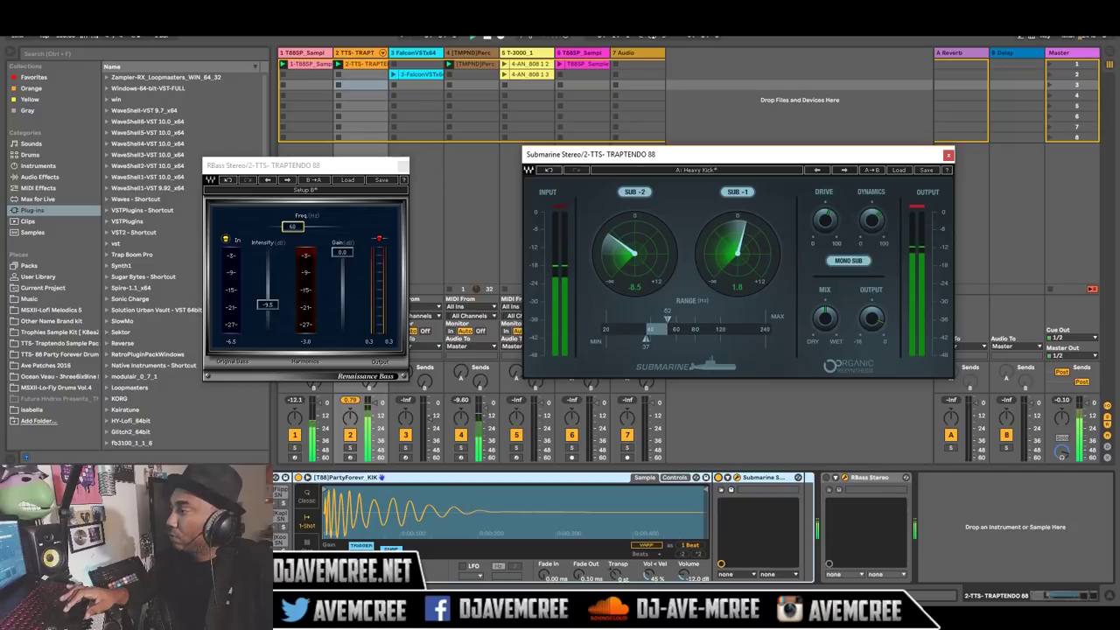
pyautogui.moveTo(666, 321); pyautogui.dragTo(676, 322)
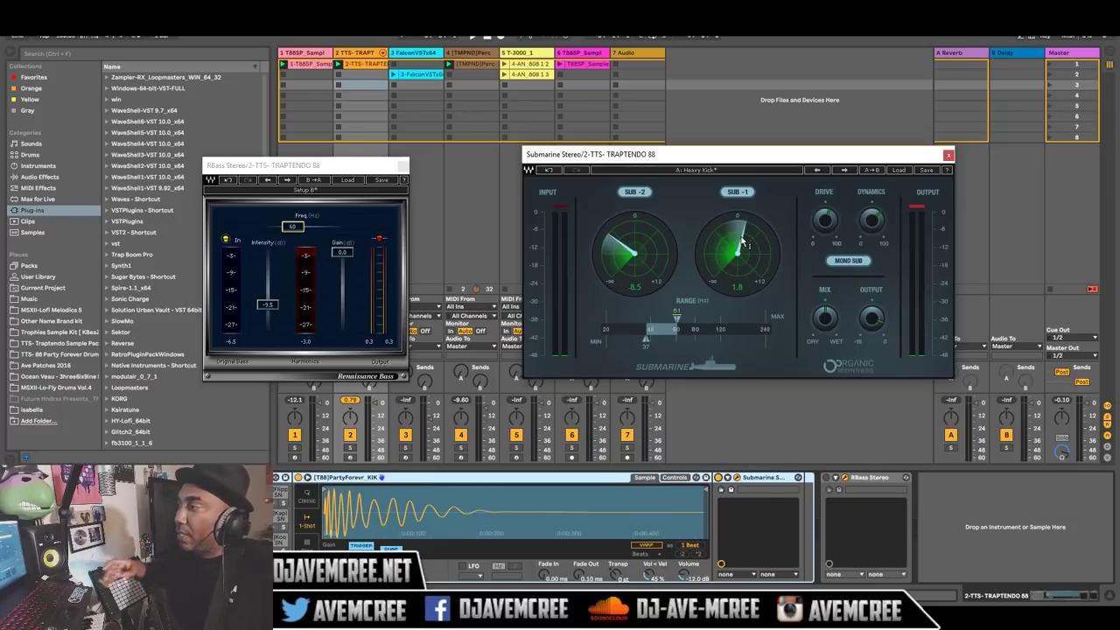
pyautogui.click(735, 192)
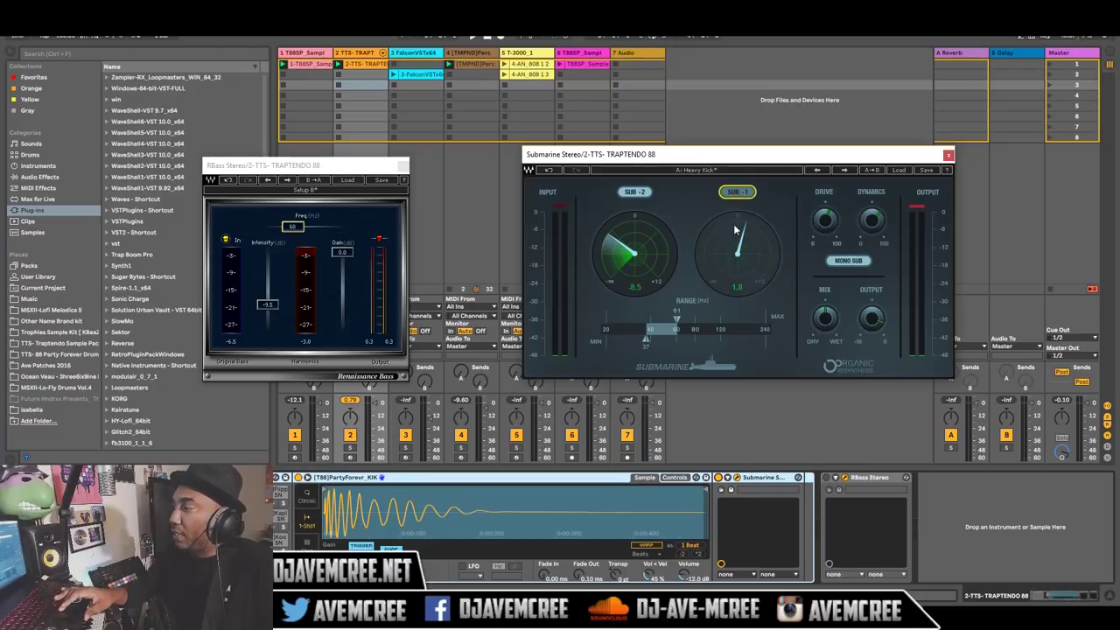
# Step: Re-enable SUB -1 at -8.2, raise SUB -2 to about -0.8, and switch Submarine to stereo sub
pyautogui.press('space')
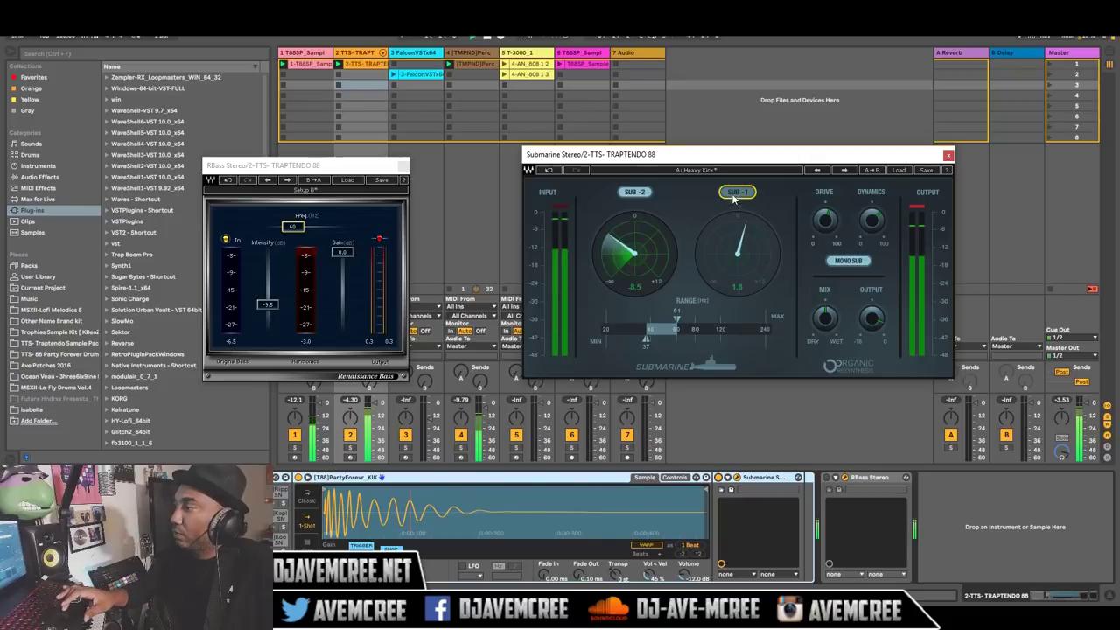
pyautogui.click(737, 192)
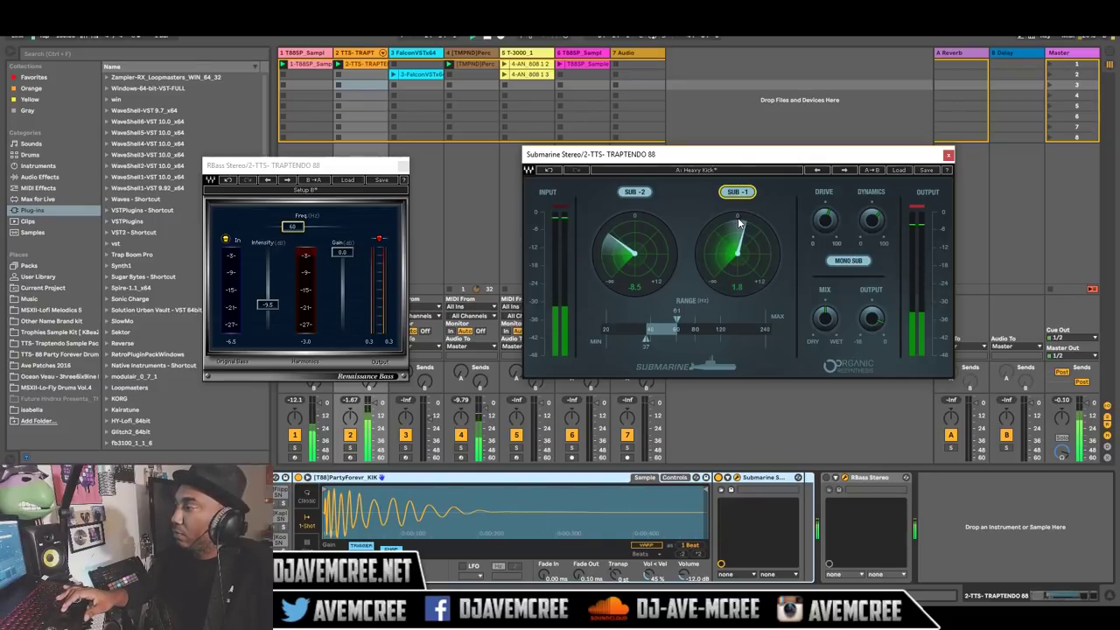
pyautogui.moveTo(738, 241); pyautogui.dragTo(739, 298)
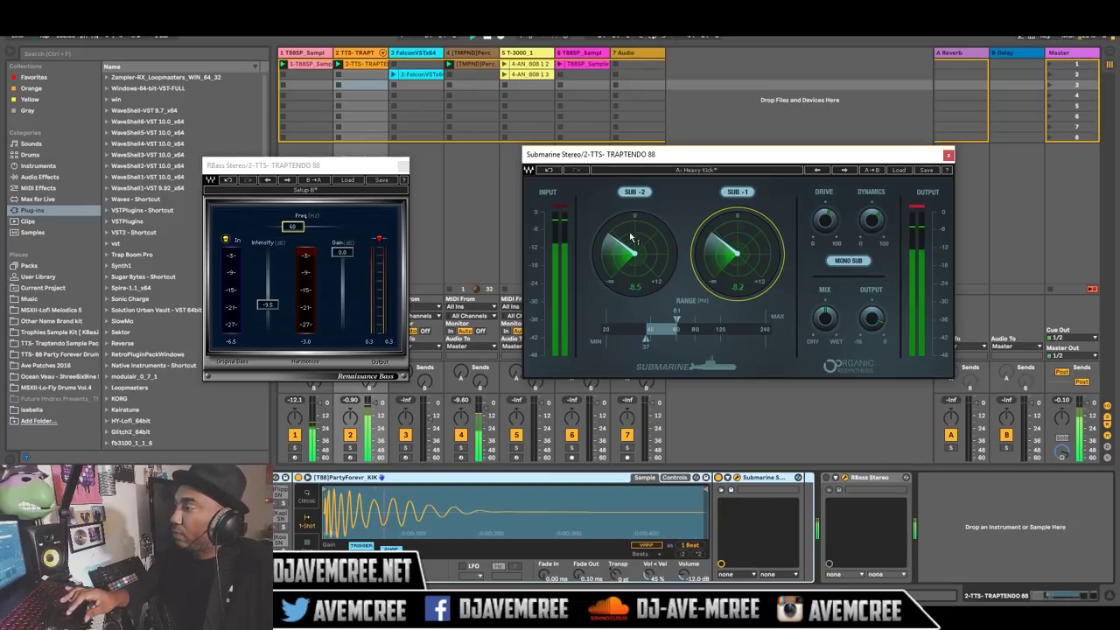
pyautogui.moveTo(629, 248)
pyautogui.mouseDown()
pyautogui.moveTo(628, 201)
pyautogui.moveTo(623, 257)
pyautogui.mouseUp()
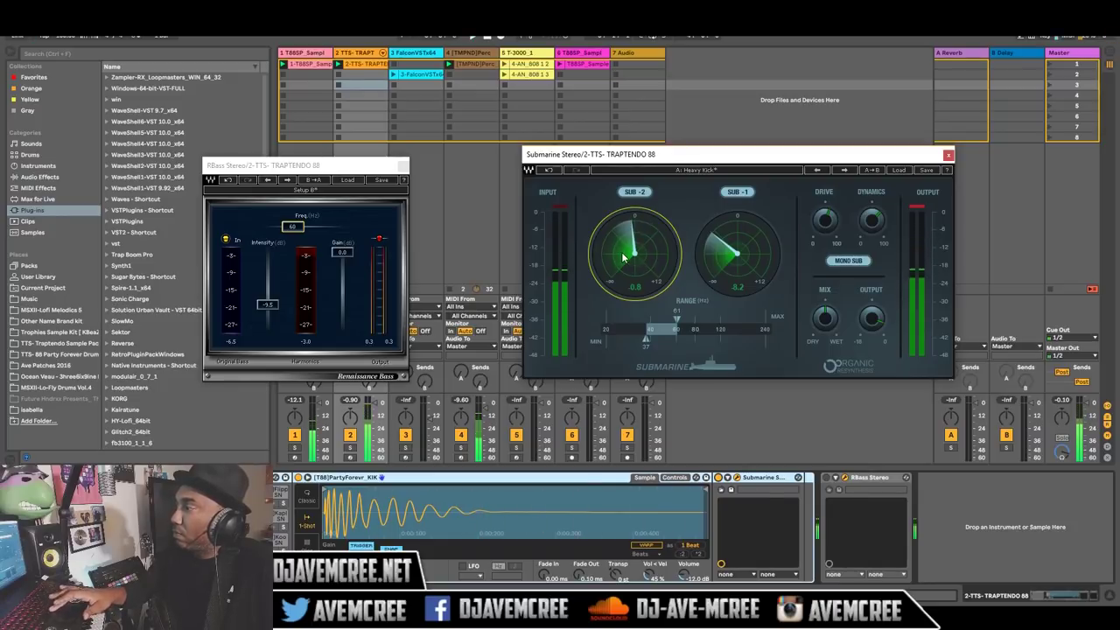
pyautogui.click(848, 260)
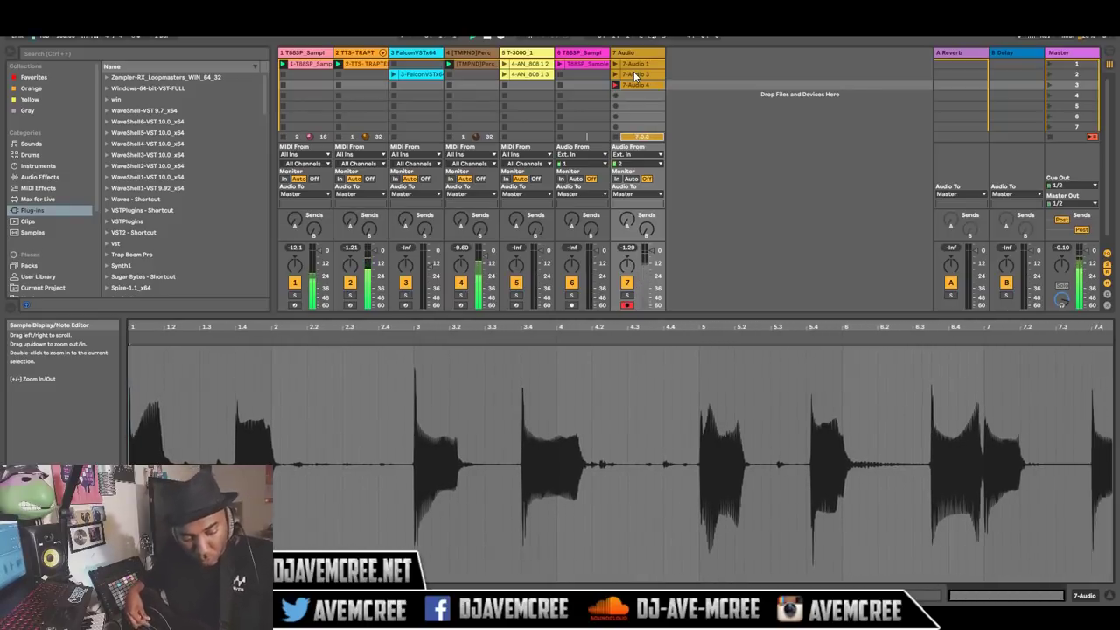
# Step: Stop recording the bass clips on Audio track 7
pyautogui.keyDown('shift'); pyautogui.click(643, 75); pyautogui.keyUp('shift')
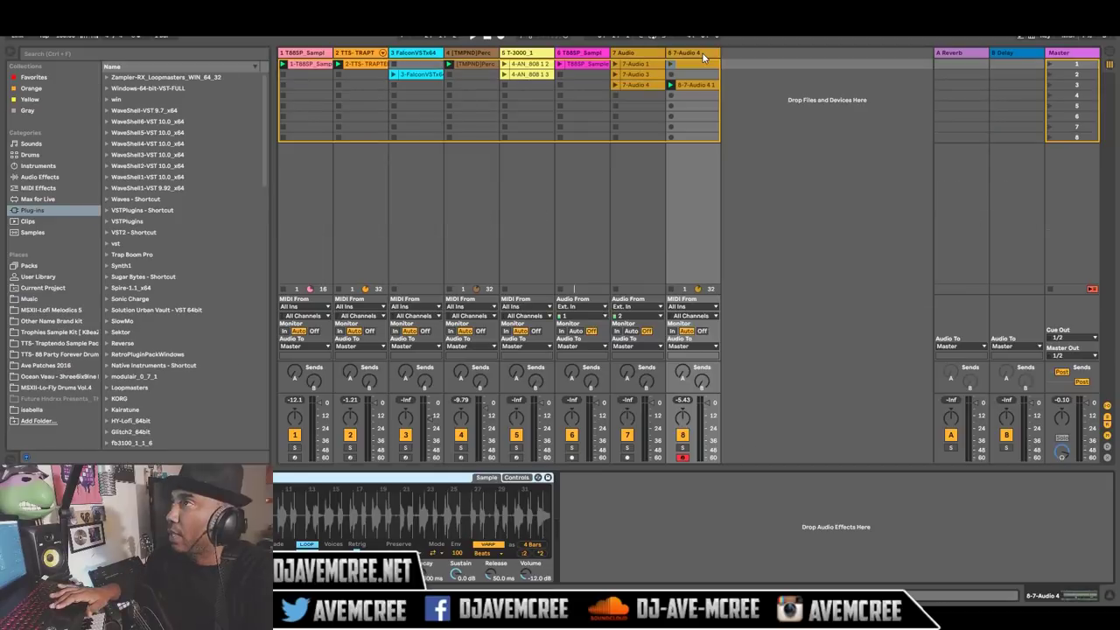
# Step: Start playback of the recorded clips on the bass track
pyautogui.press('space')
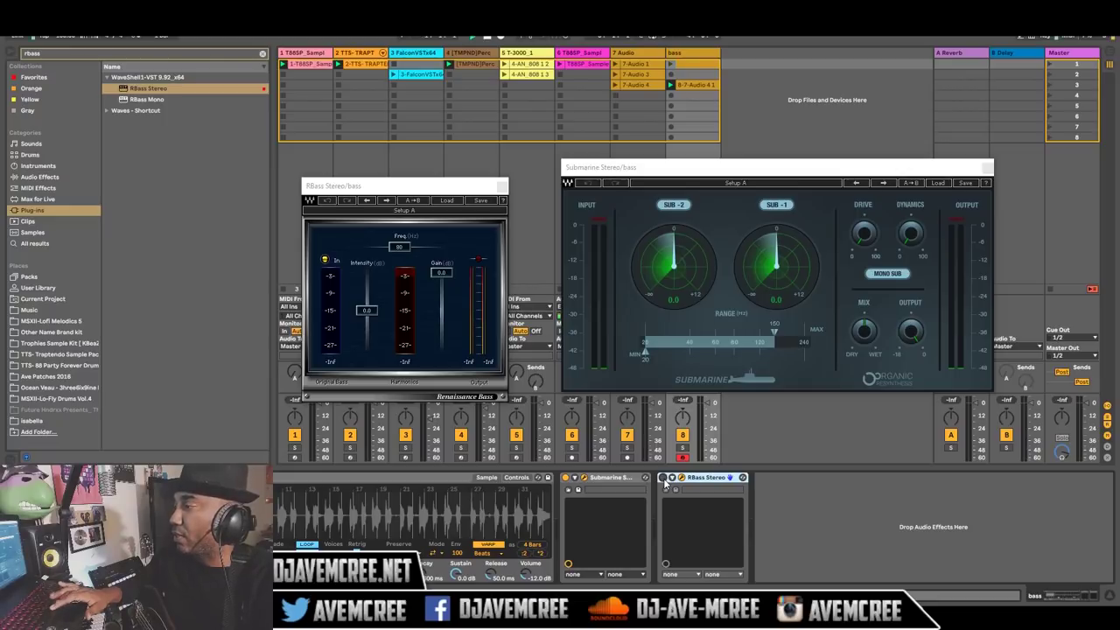
# Step: Set Submarine's range top to 142 Hz, SUB -1 to -10.4, stereo sub, and Dynamics to 11.3
pyautogui.press('space')
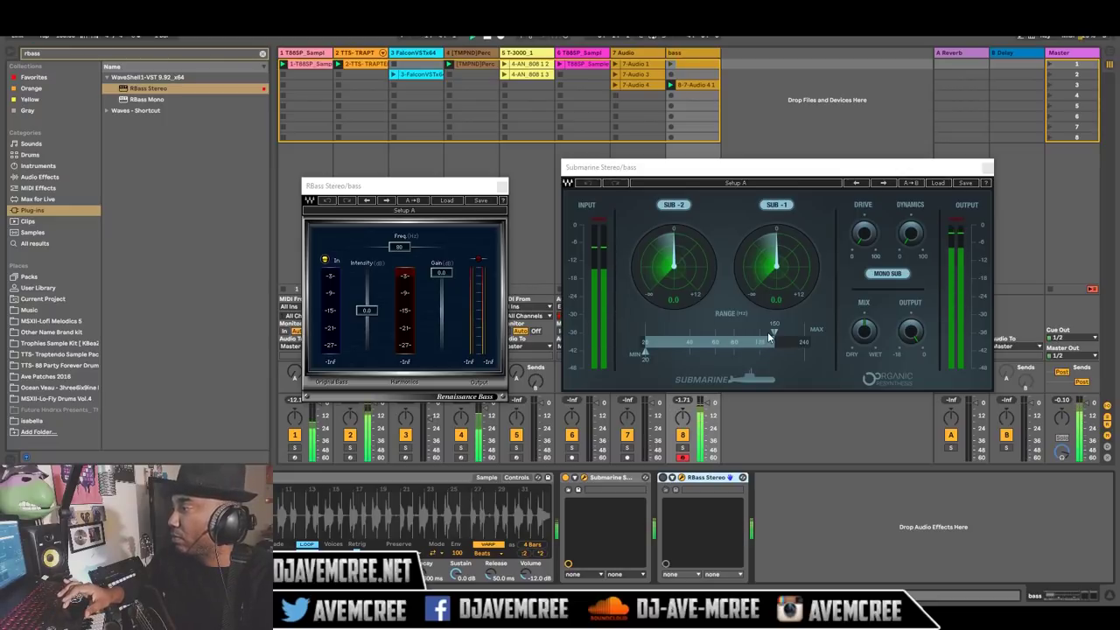
pyautogui.moveTo(773, 338); pyautogui.dragTo(770, 338)
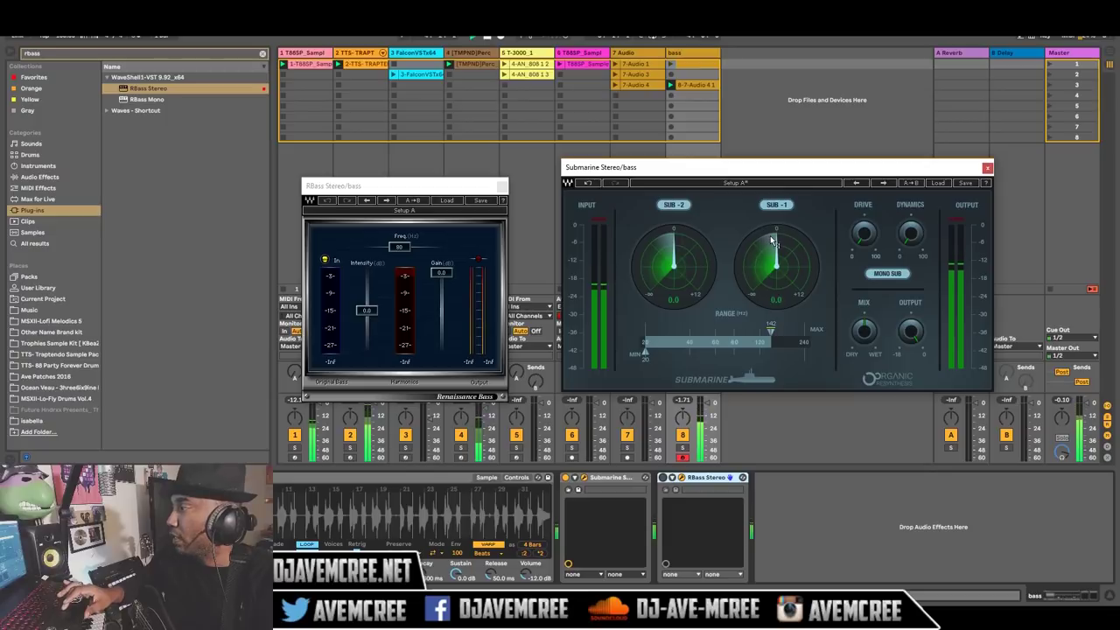
pyautogui.moveTo(772, 240); pyautogui.dragTo(771, 297)
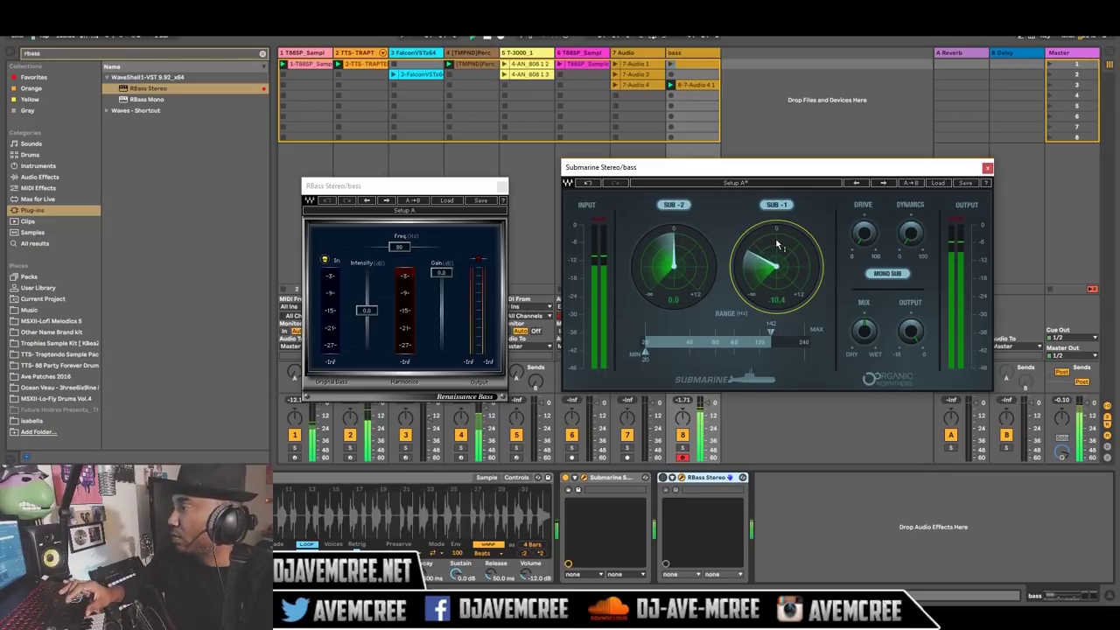
pyautogui.click(878, 277)
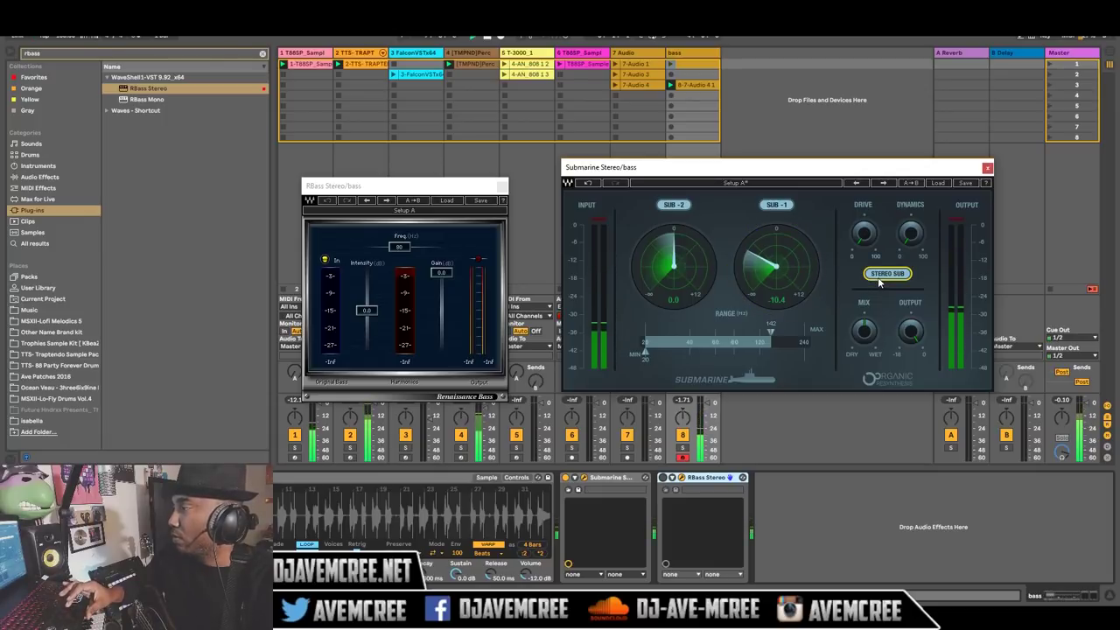
pyautogui.click(863, 233)
pyautogui.click(910, 233)
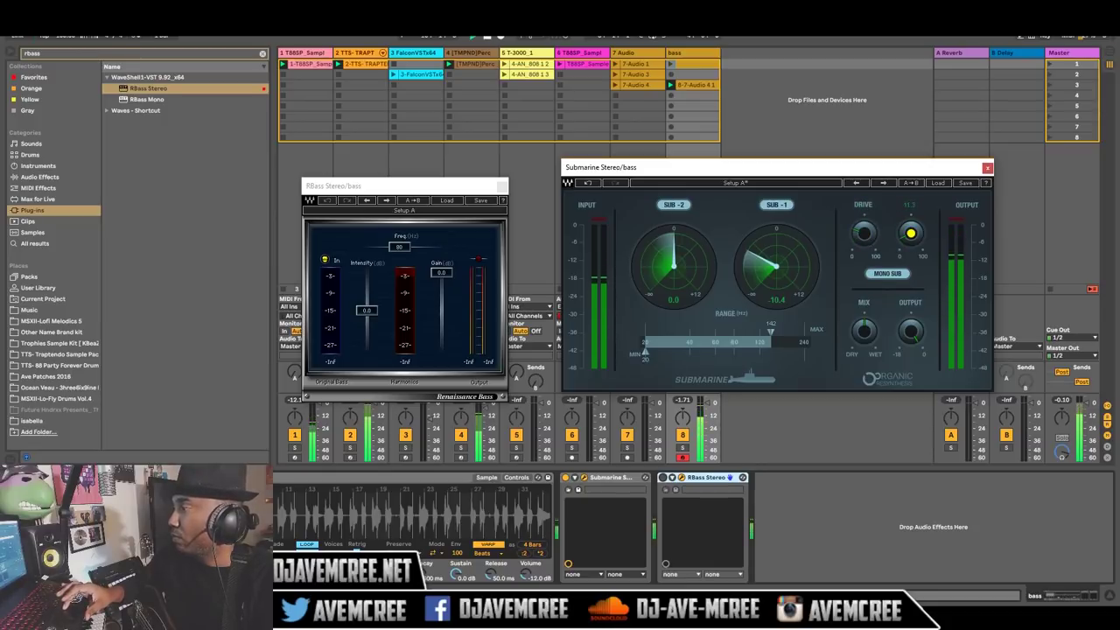
pyautogui.moveTo(910, 233); pyautogui.dragTo(912, 244)
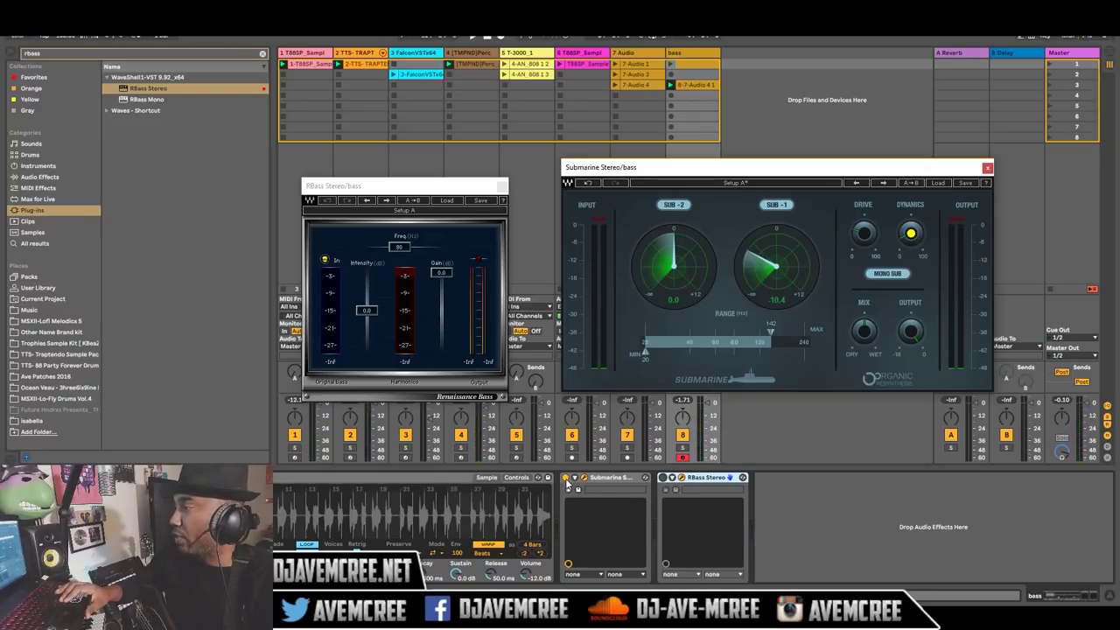
# Step: Compare the bass with Submarine bypassed and active
pyautogui.click(567, 481)
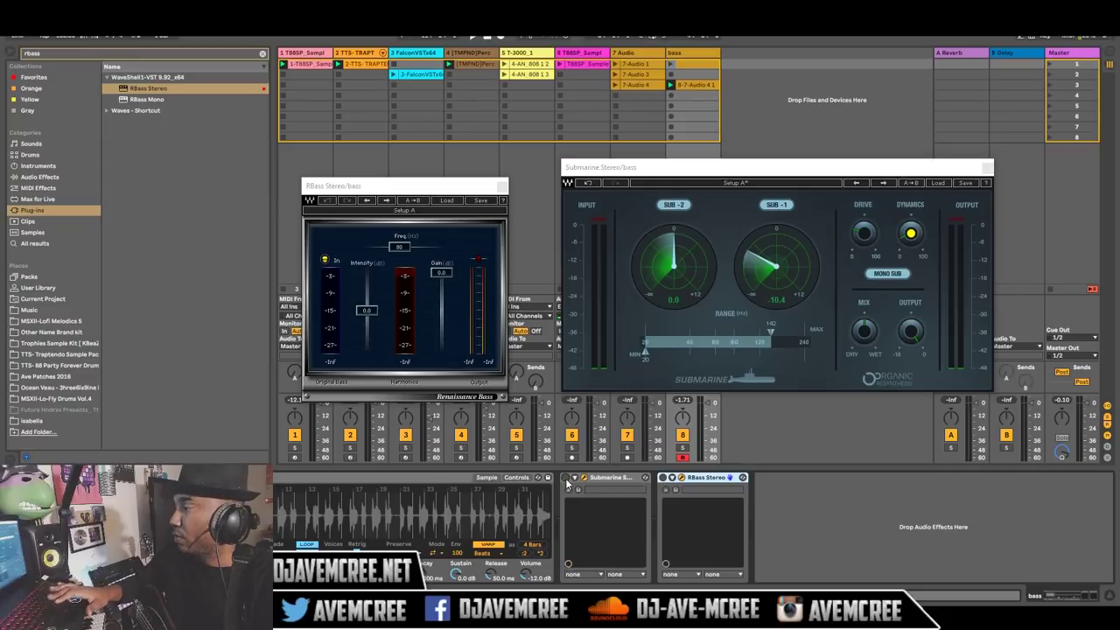
pyautogui.press('space')
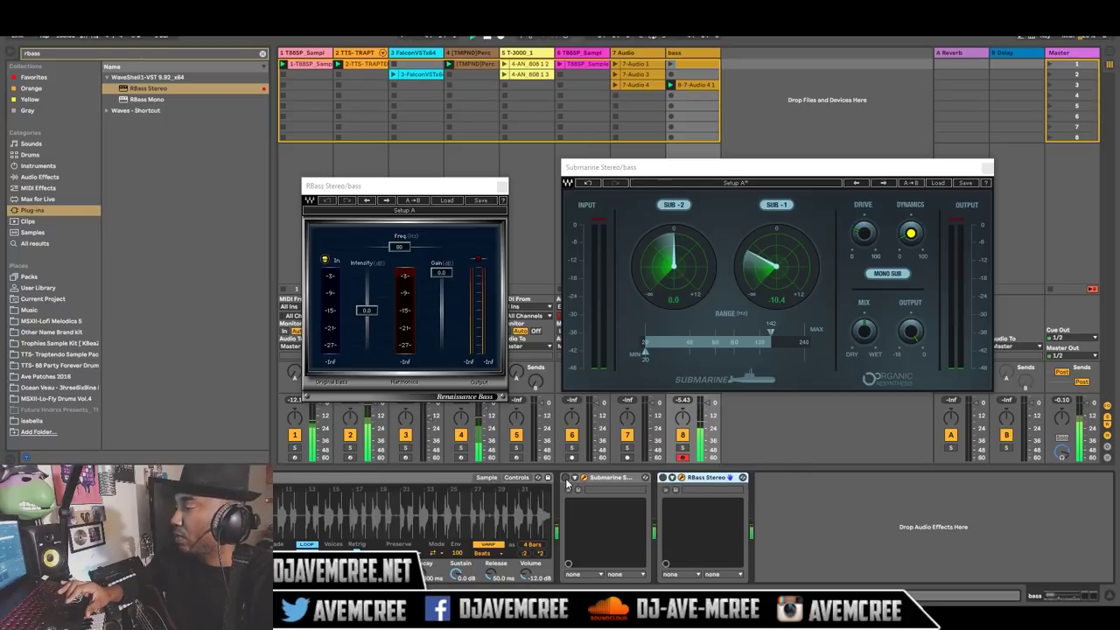
pyautogui.click(565, 477)
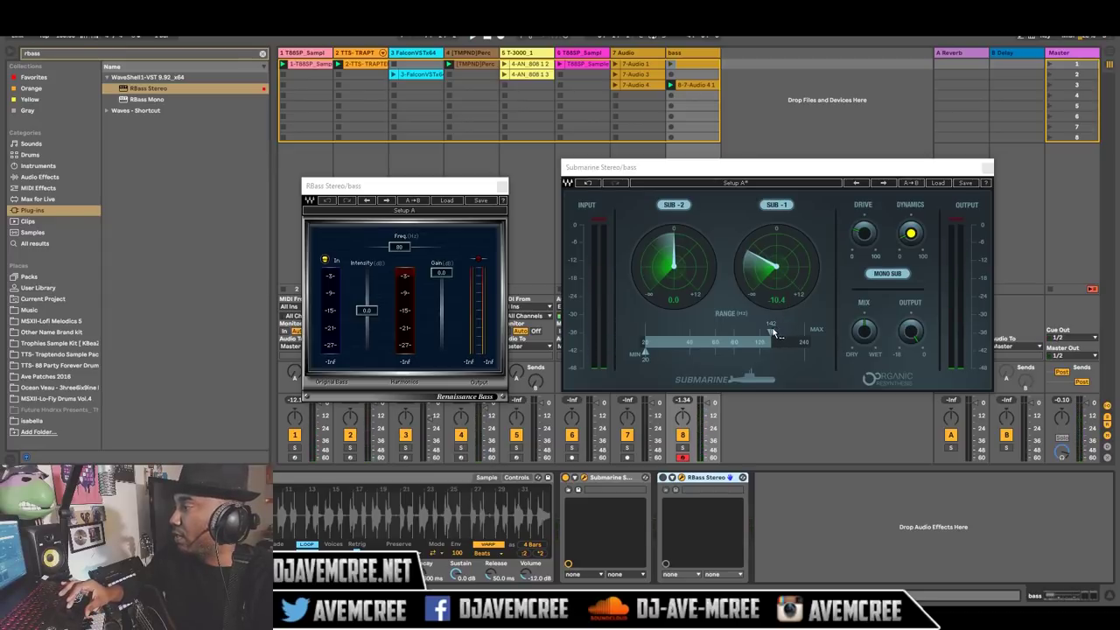
# Step: Set Submarine's bass range to about 26–102 Hz, nudge Dynamics, and bring up the preset list
pyautogui.moveTo(772, 332); pyautogui.dragTo(703, 331)
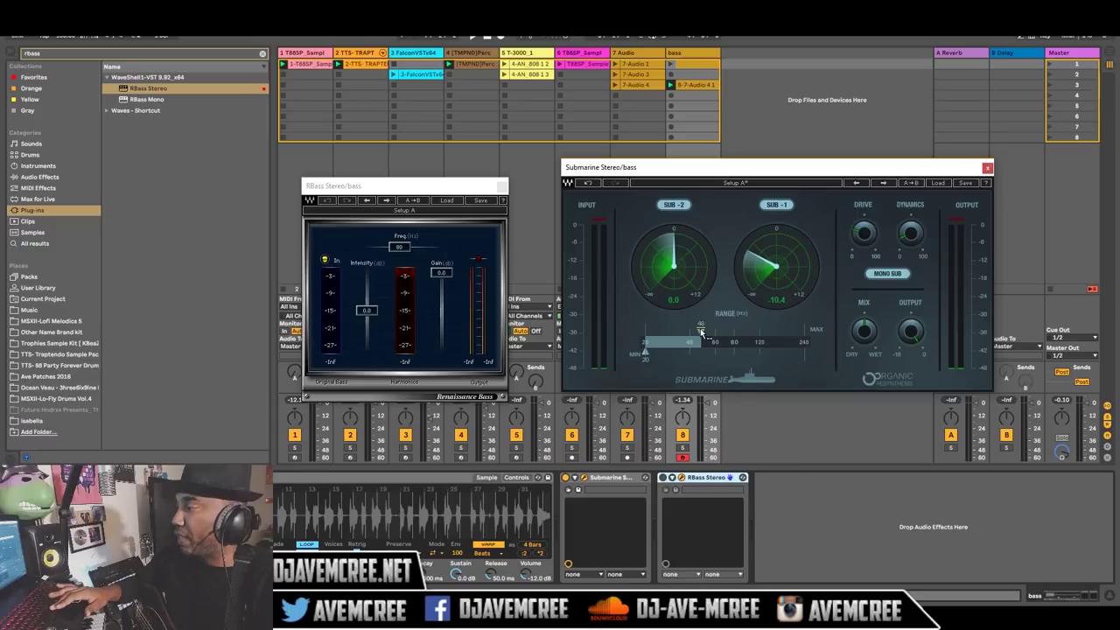
pyautogui.press('space')
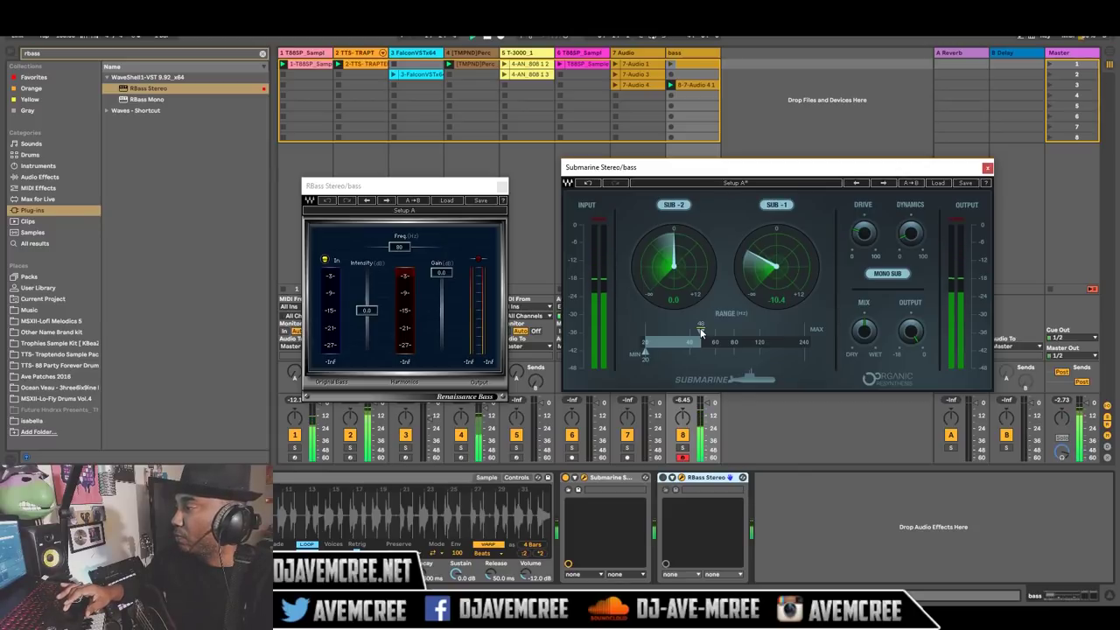
pyautogui.moveTo(701, 330); pyautogui.dragTo(731, 330)
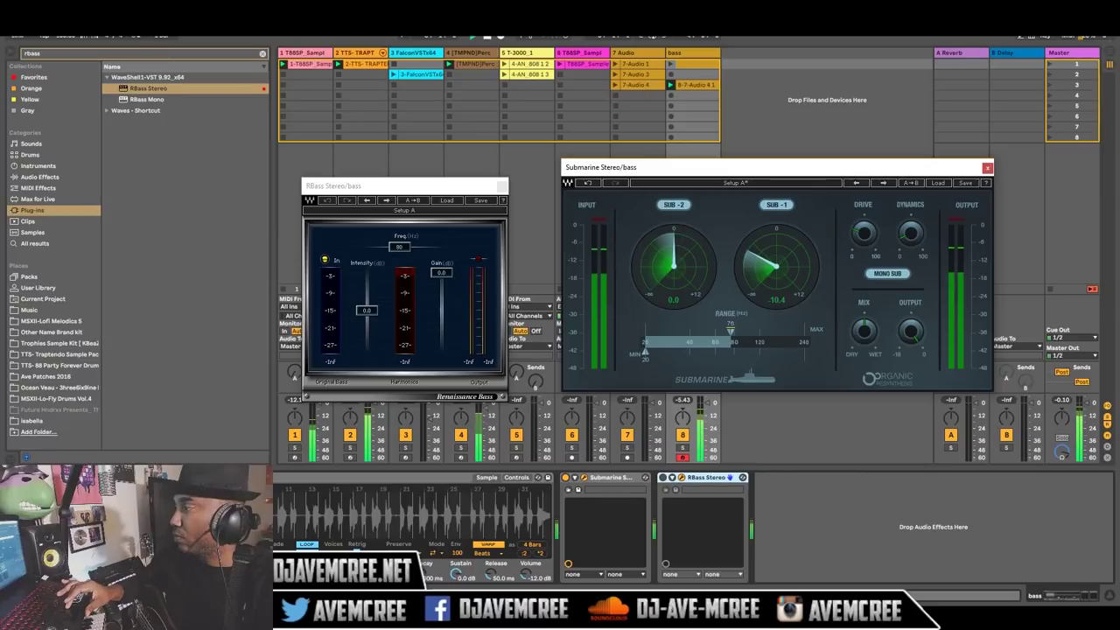
pyautogui.moveTo(731, 331)
pyautogui.mouseDown()
pyautogui.moveTo(767, 331)
pyautogui.moveTo(749, 331)
pyautogui.mouseUp()
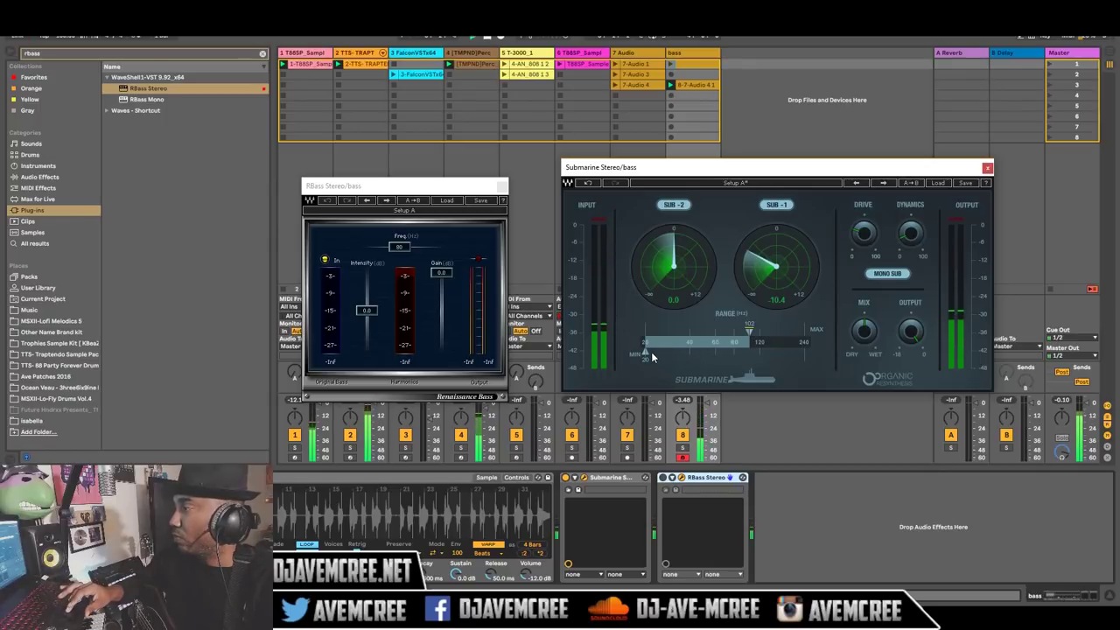
pyautogui.moveTo(645, 355); pyautogui.dragTo(665, 354)
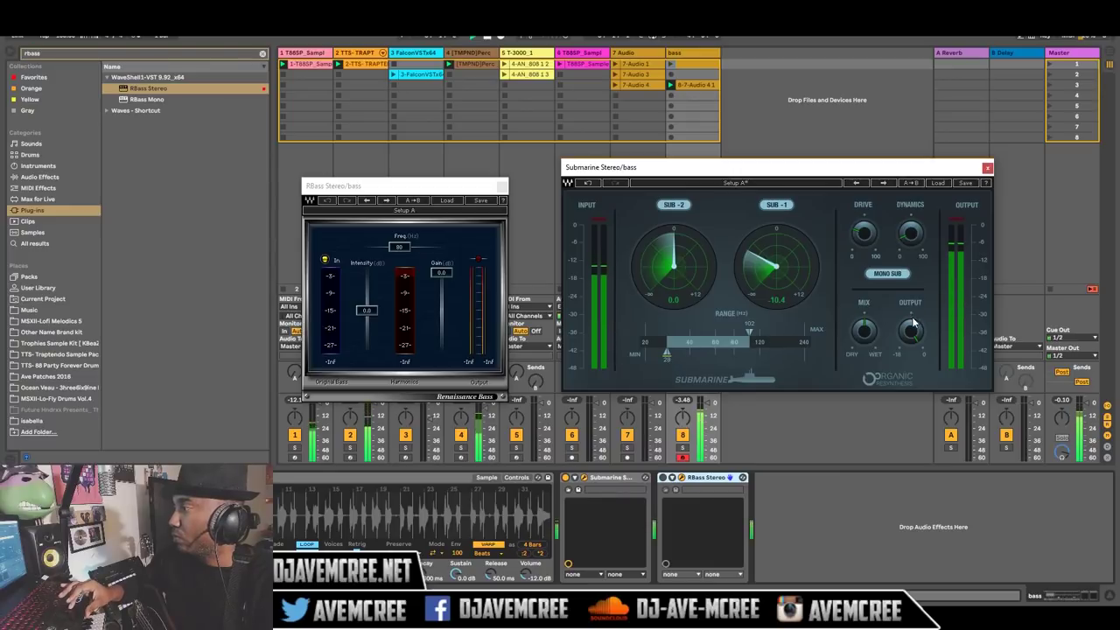
pyautogui.moveTo(910, 233); pyautogui.dragTo(910, 228)
pyautogui.click(938, 182)
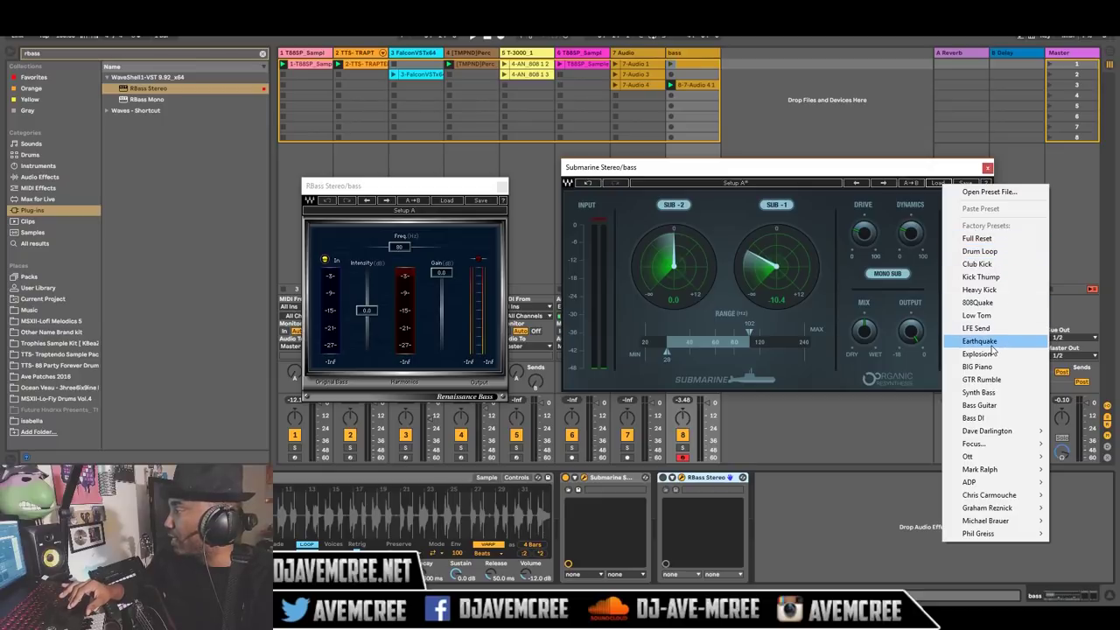
# Step: Load Submarine's Bass Guitar preset into setup A and switch to setup B
pyautogui.click(995, 409)
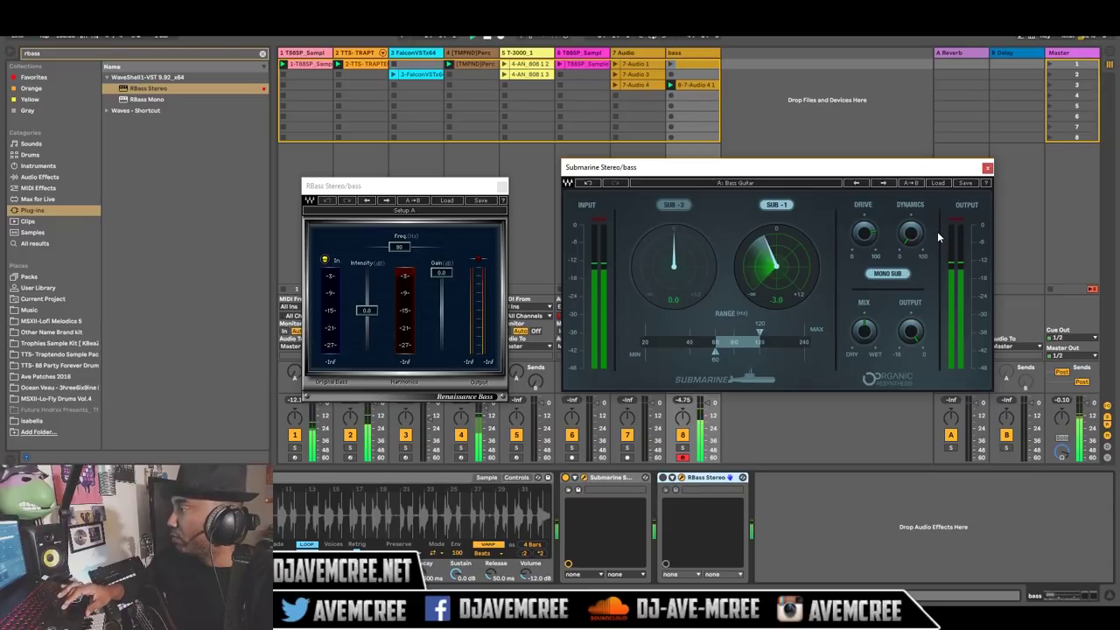
pyautogui.click(807, 181)
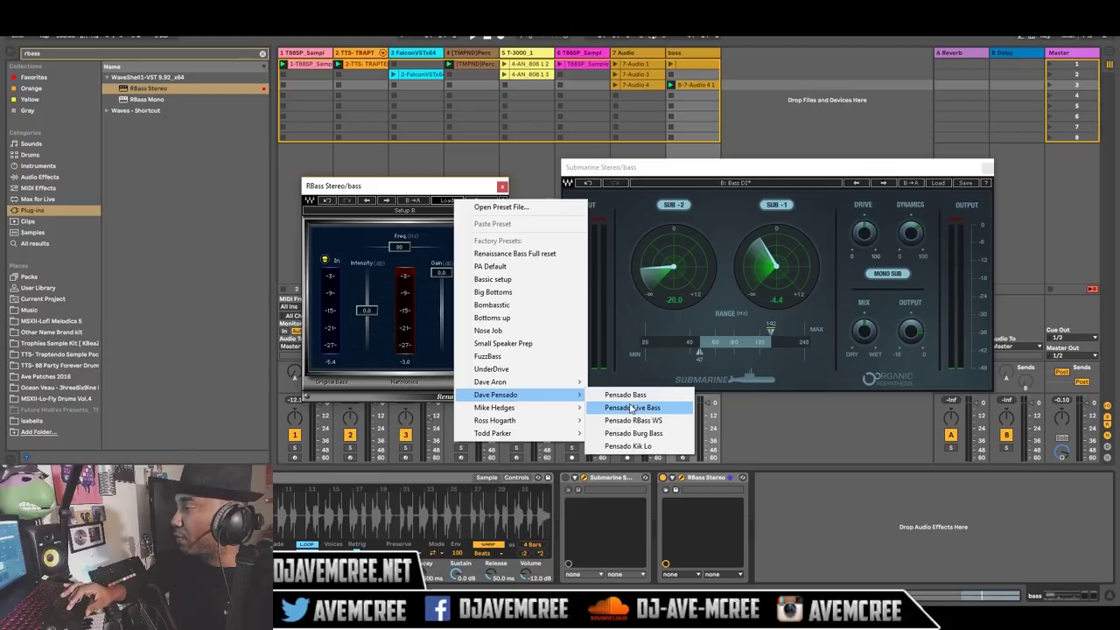
# Step: Load Pensado Live Bass into RBass at -5.8 gain, play, then return Submarine to A: Bass Guitar
pyautogui.click(631, 409)
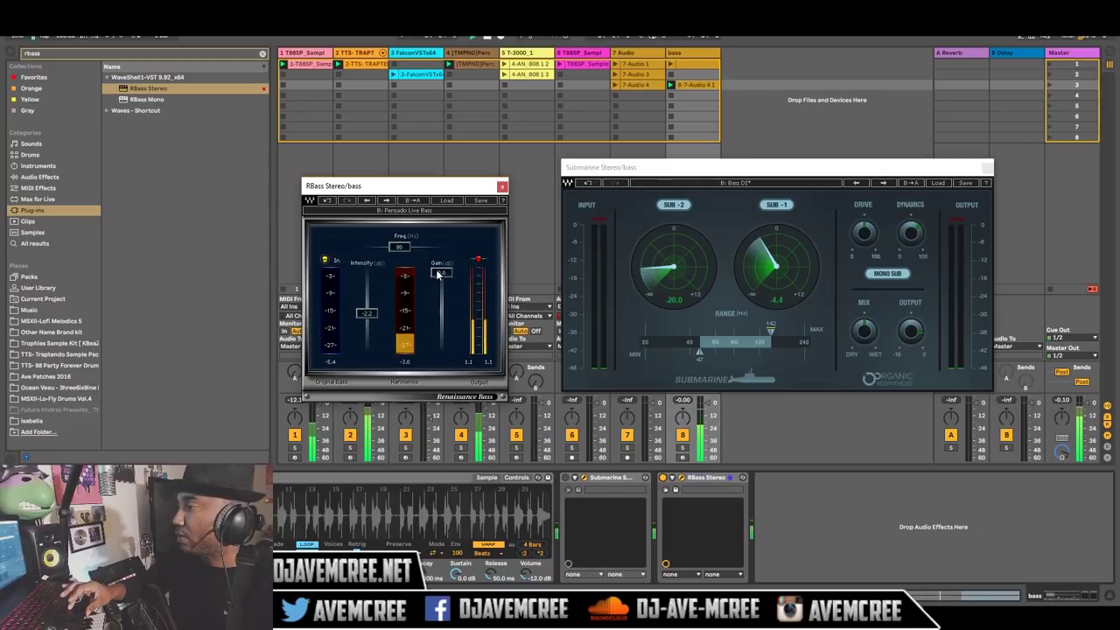
pyautogui.moveTo(436, 273); pyautogui.dragTo(441, 287)
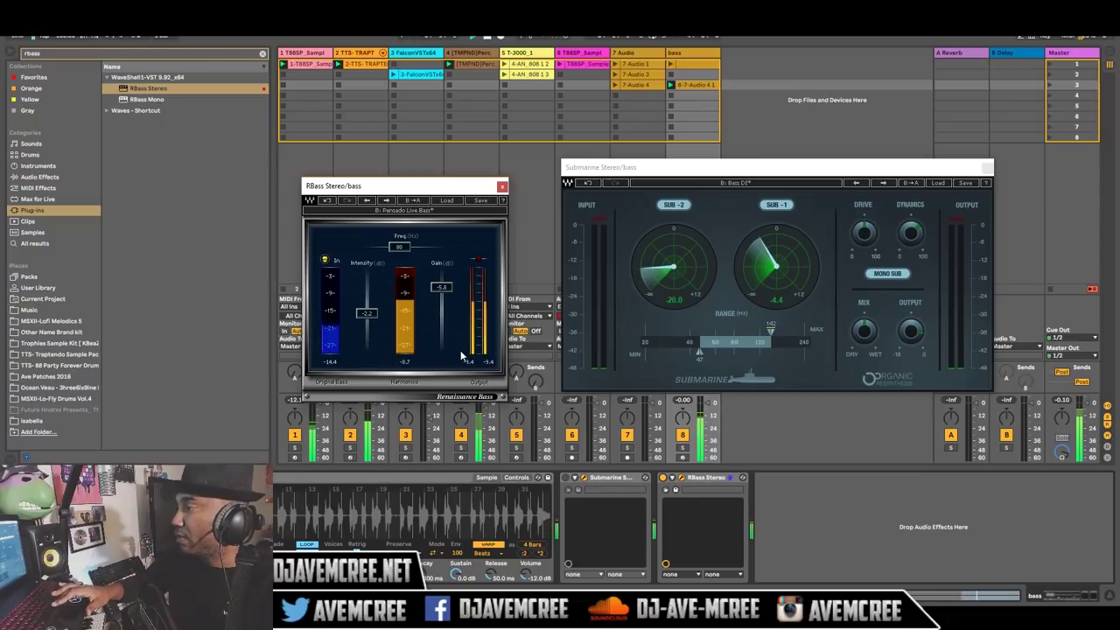
pyautogui.click(663, 482)
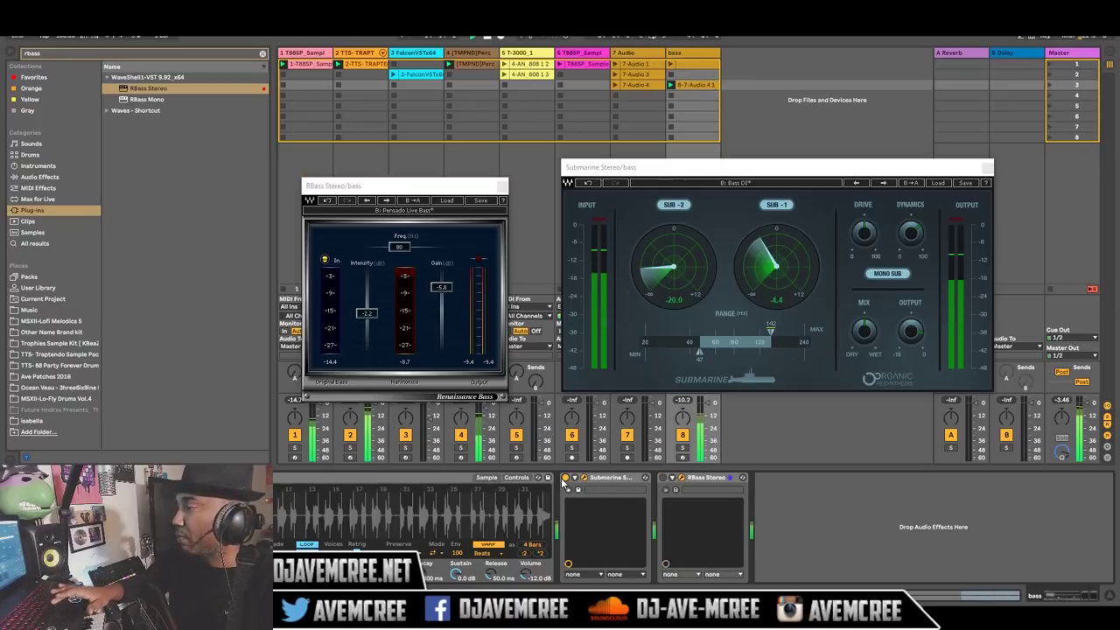
pyautogui.press('space')
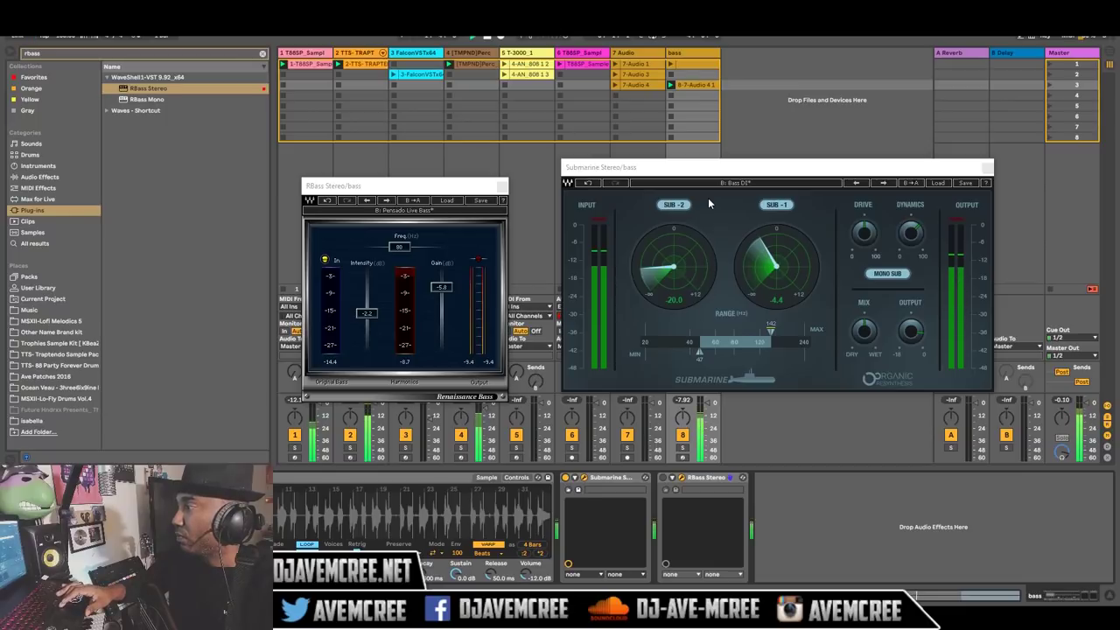
pyautogui.click(728, 183)
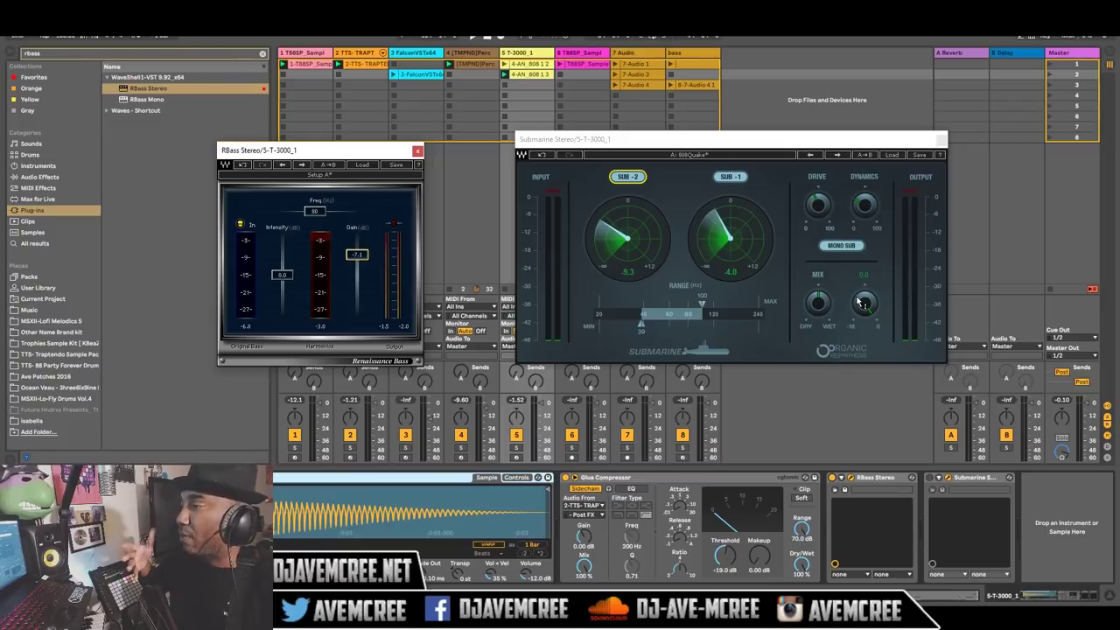
# Step: Play the 808 track 5-T-3000_1 through RBass and Submarine's 808Quake setup
pyautogui.press('space')
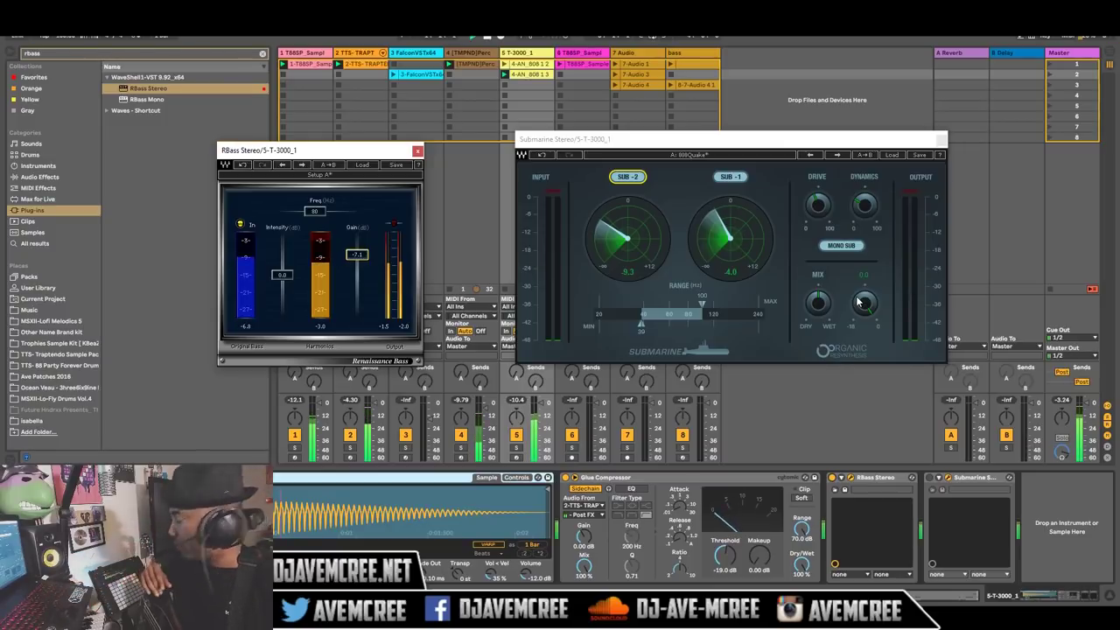